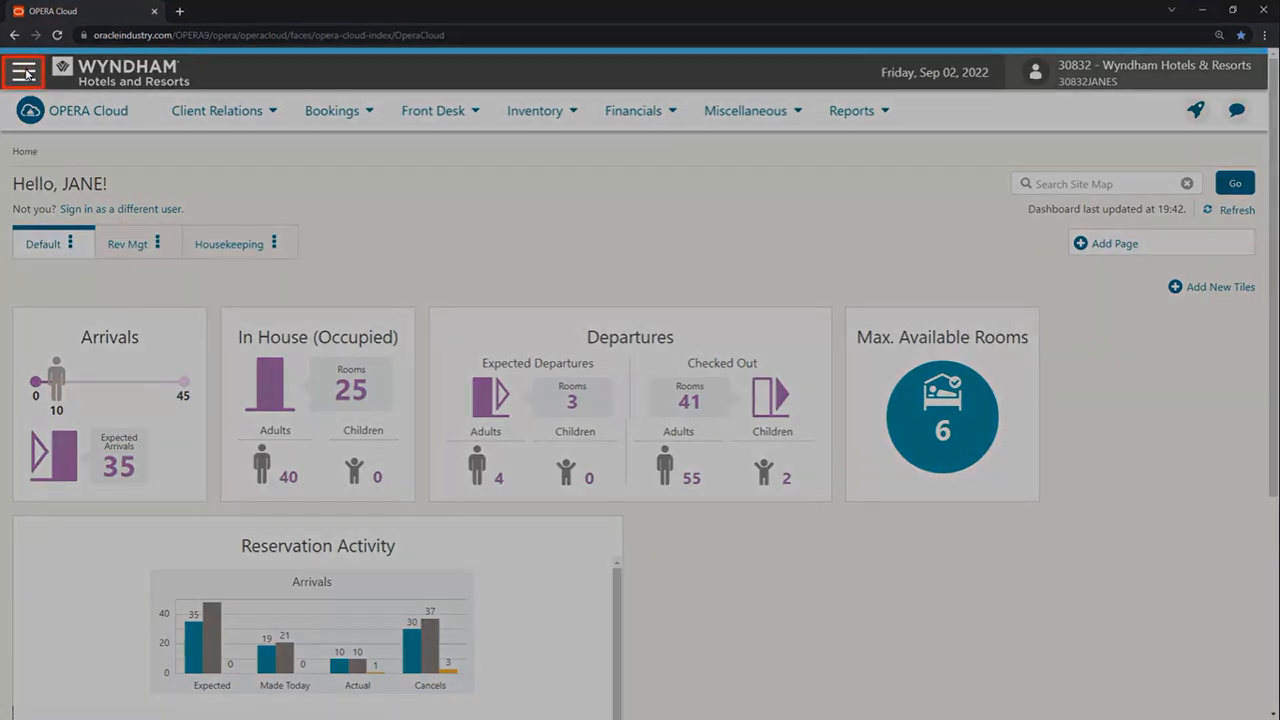
Step: Launch Identity Management from the OPERA Cloud side menu in a new tab
{"action": "left_click", "coordinate": [24, 72]}
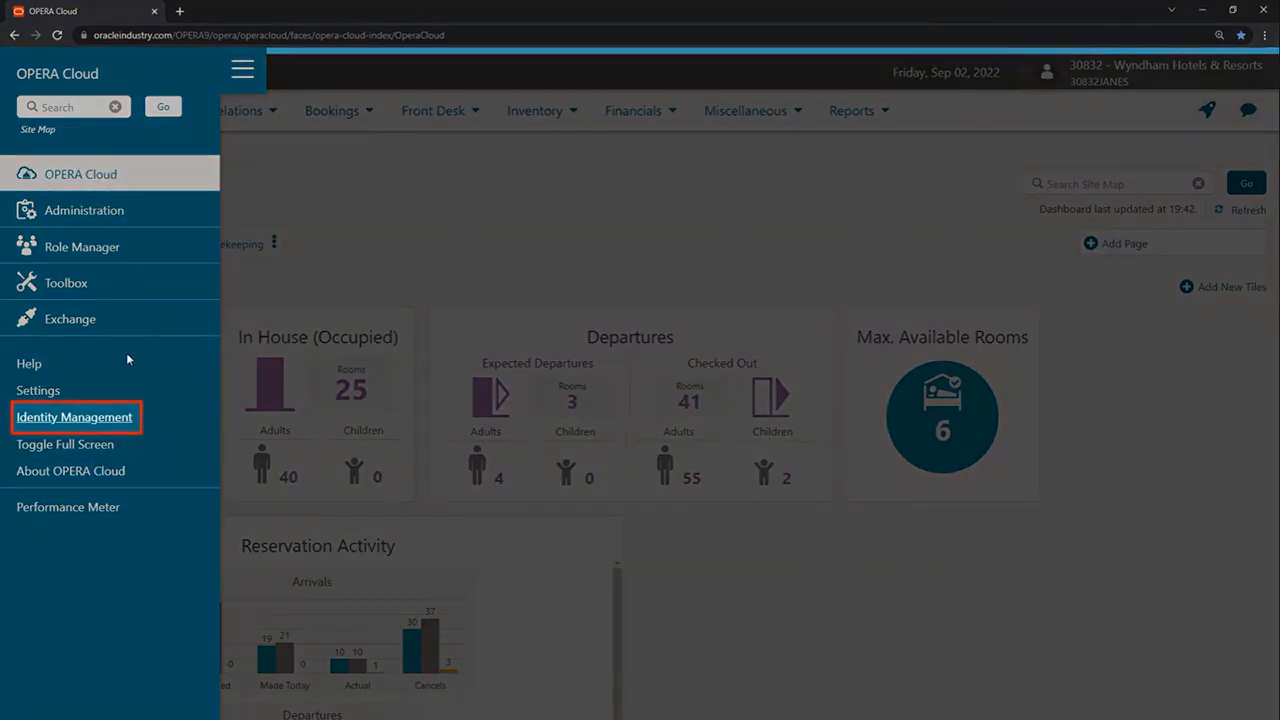
{"action": "left_click", "coordinate": [129, 418]}
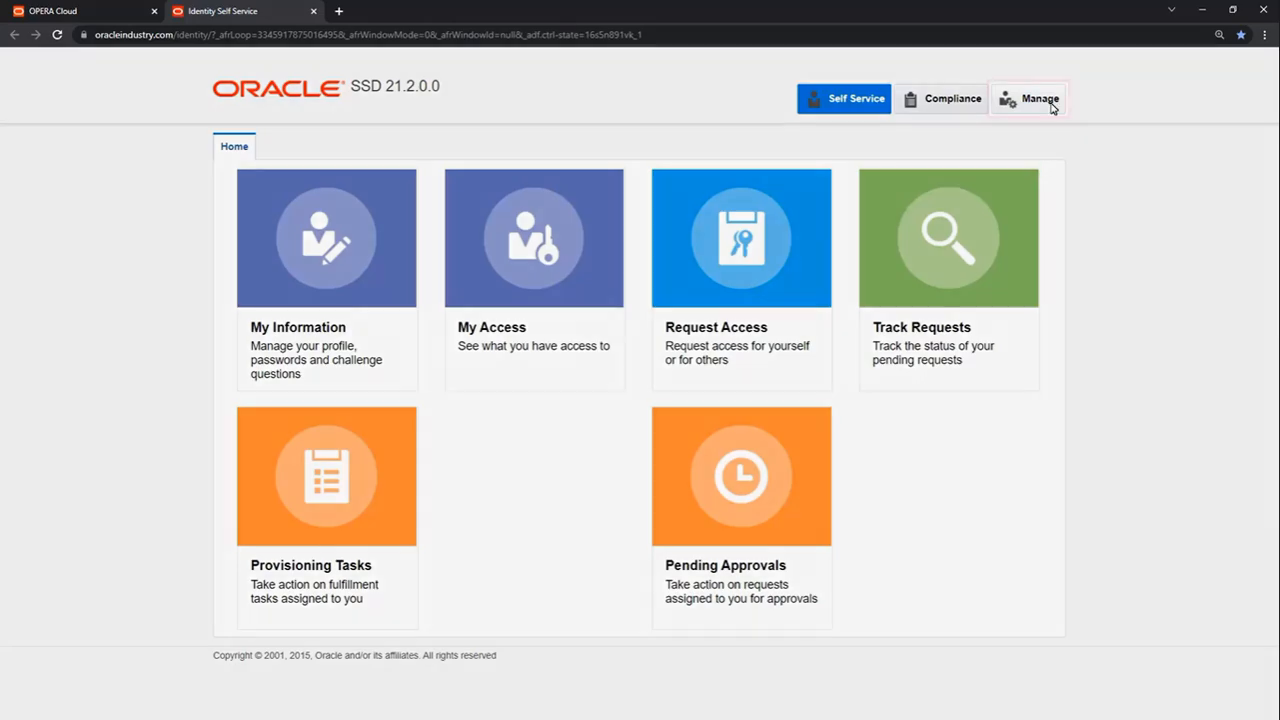
Step: Go to Manage > Users and start a blank Create User form
{"action": "left_click", "coordinate": [1051, 107]}
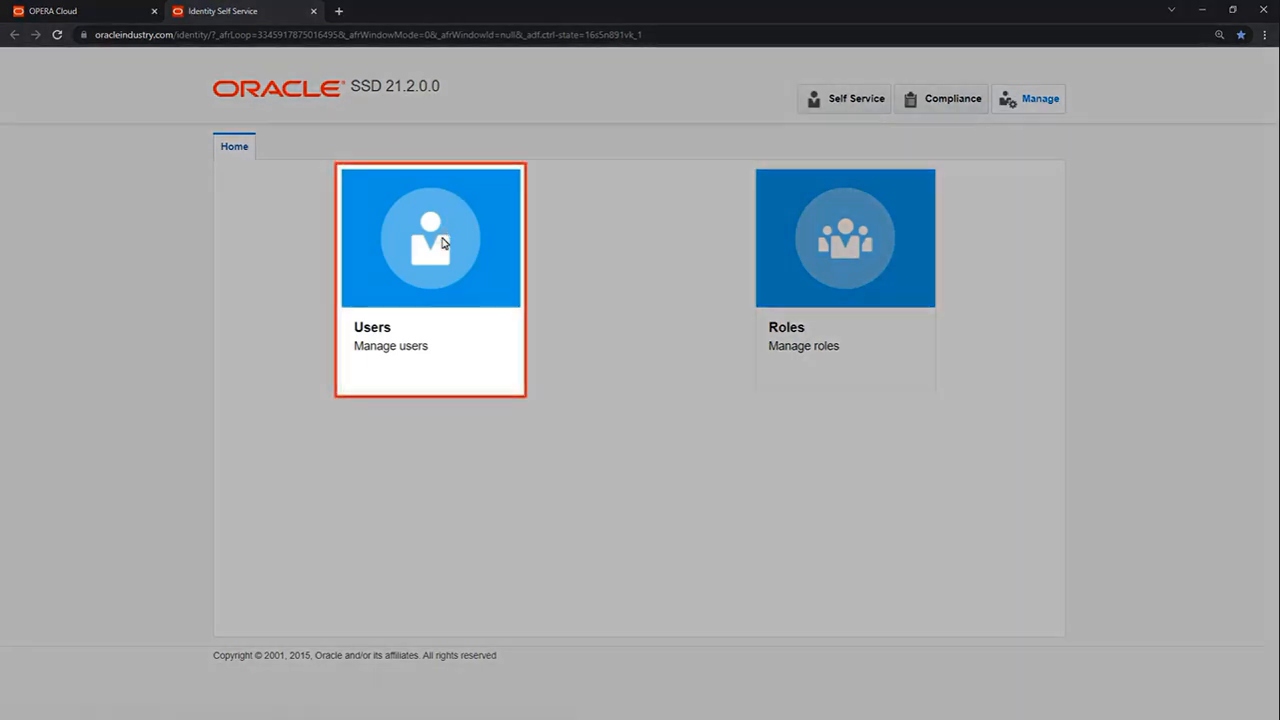
{"action": "left_click", "coordinate": [443, 243]}
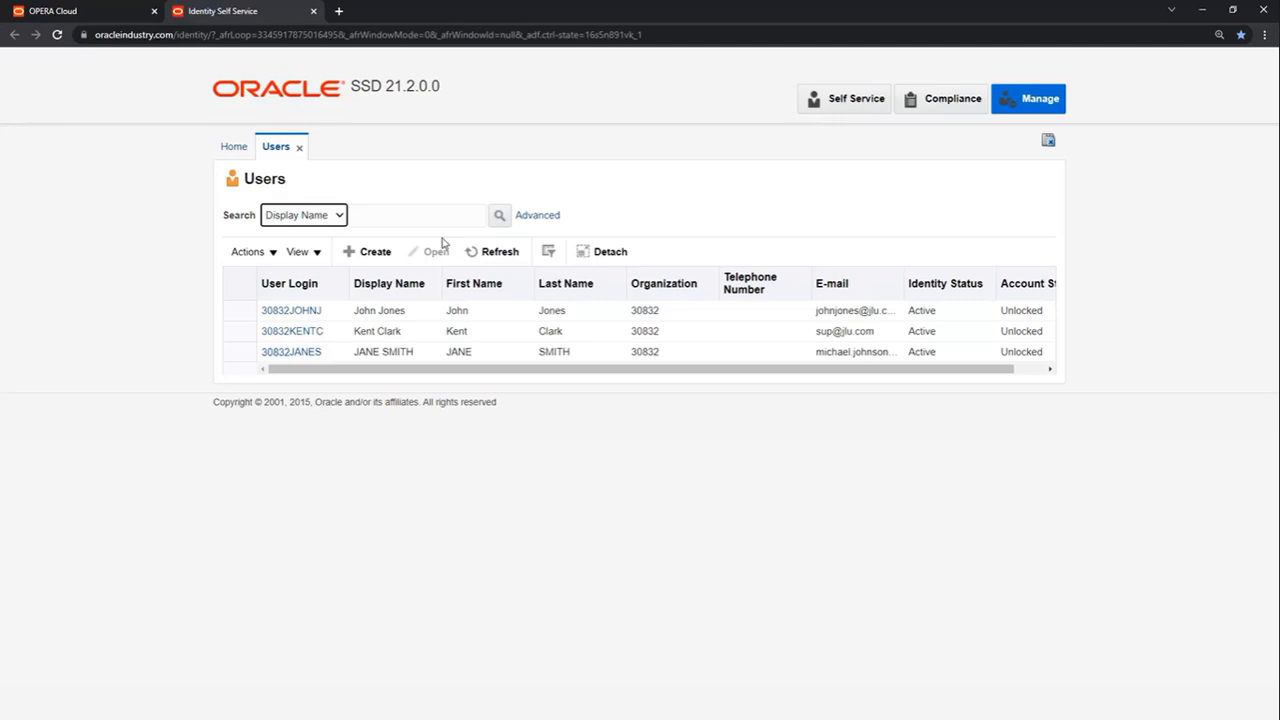
{"action": "left_click", "coordinate": [387, 254]}
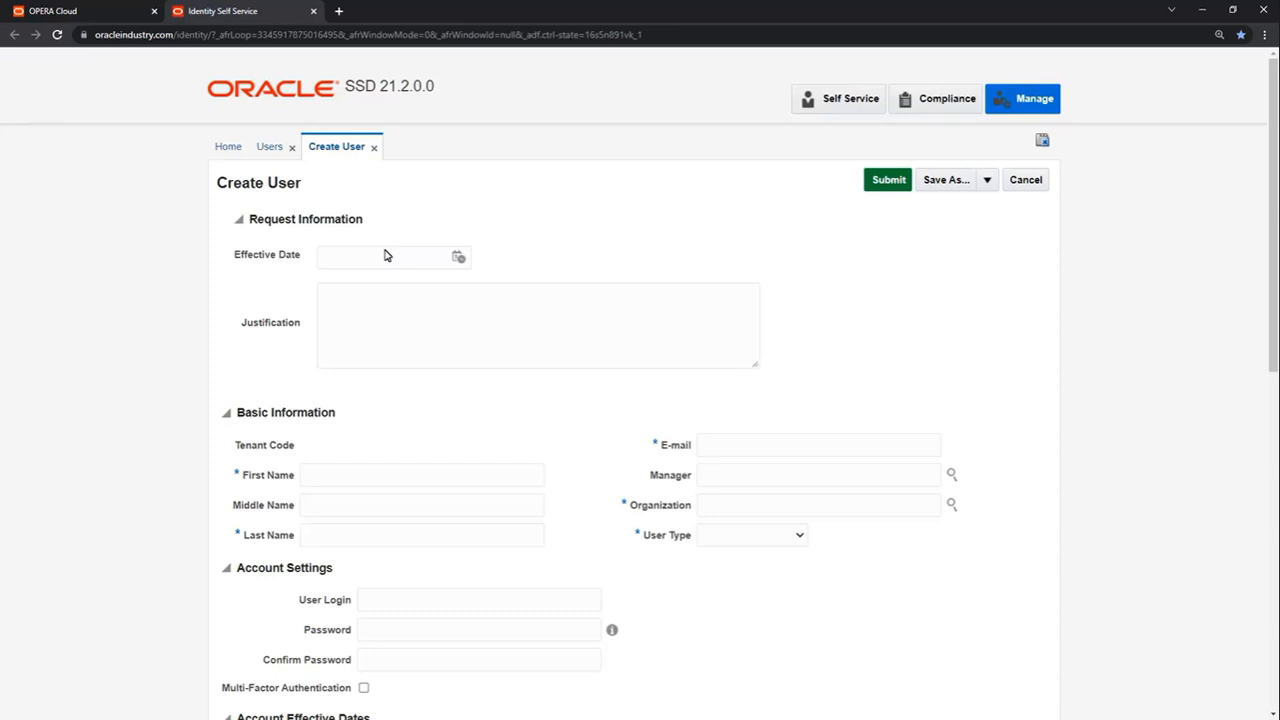
Step: Enter the new user's first name, last name and e-mail address
{"action": "left_click", "coordinate": [481, 482]}
{"action": "type", "text": "John"}
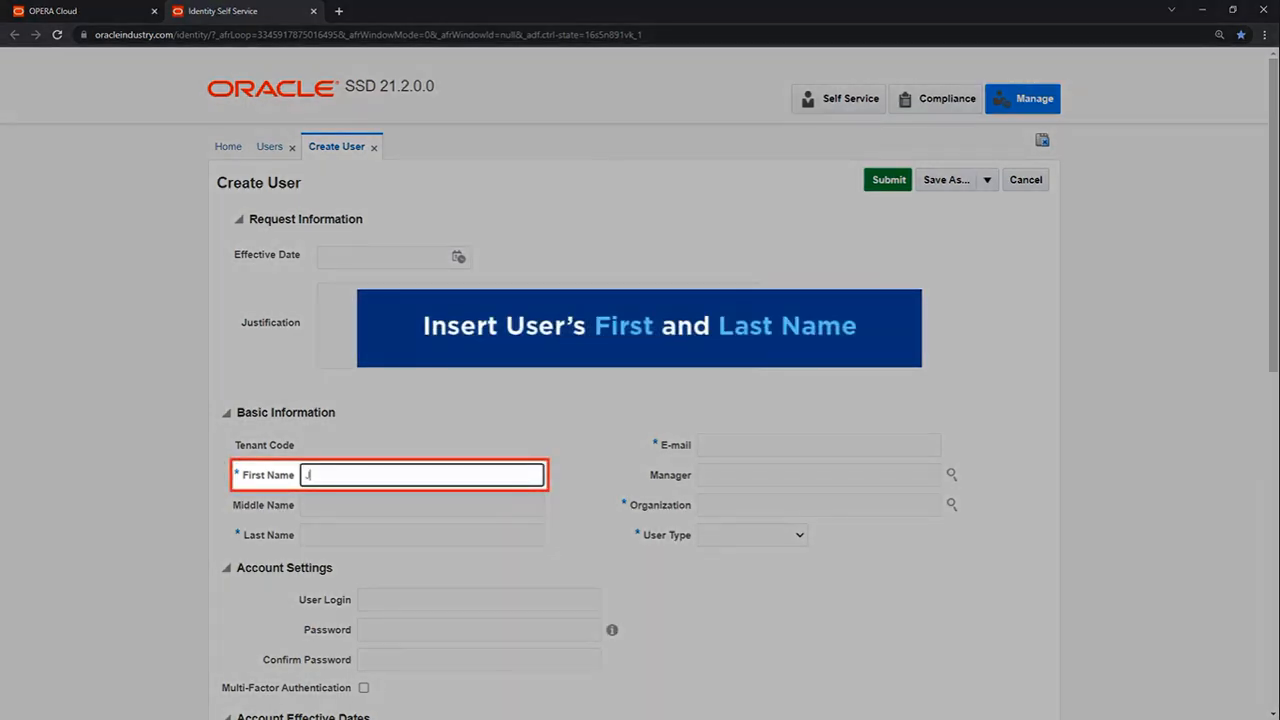
{"action": "left_click", "coordinate": [521, 531]}
{"action": "type", "text": "Smith"}
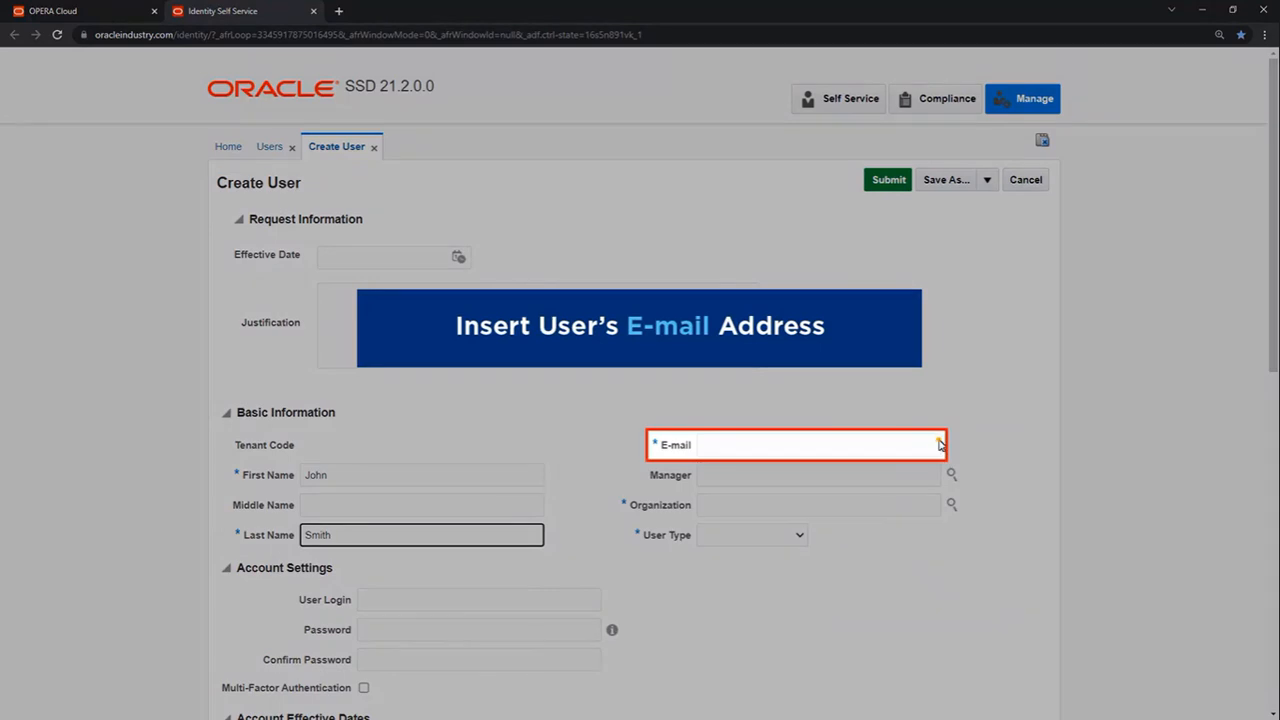
{"action": "left_click", "coordinate": [940, 445]}
{"action": "type", "text": "john.smith@em"}
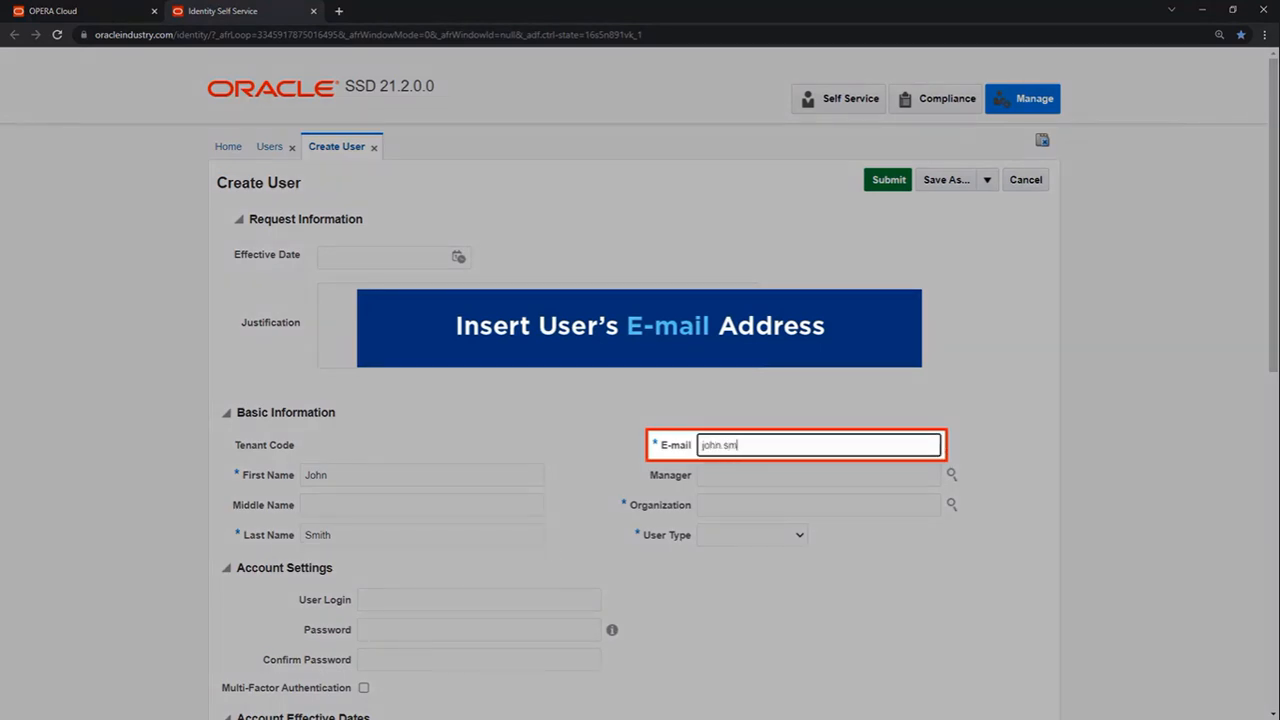
{"action": "type", "text": "ail.com"}
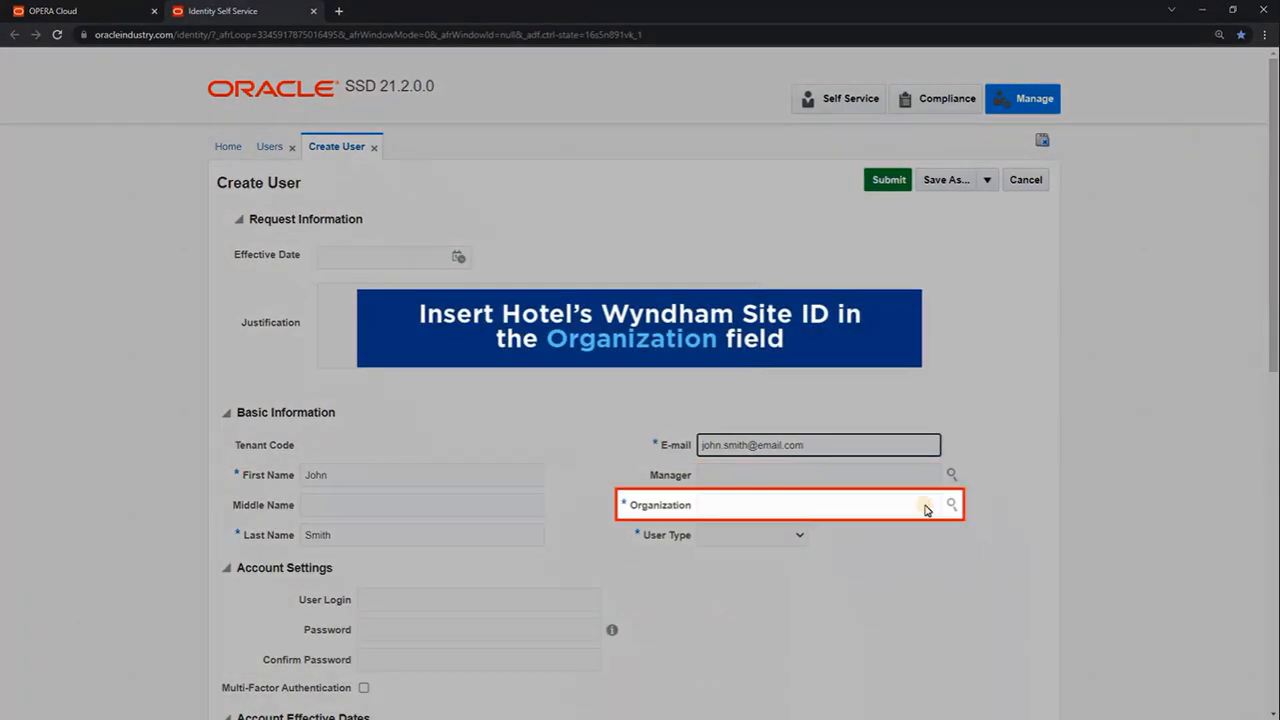
Step: Set Organization to 30832 and User Type to Full-Time Employee
{"action": "left_click", "coordinate": [923, 504]}
{"action": "type", "text": "30832"}
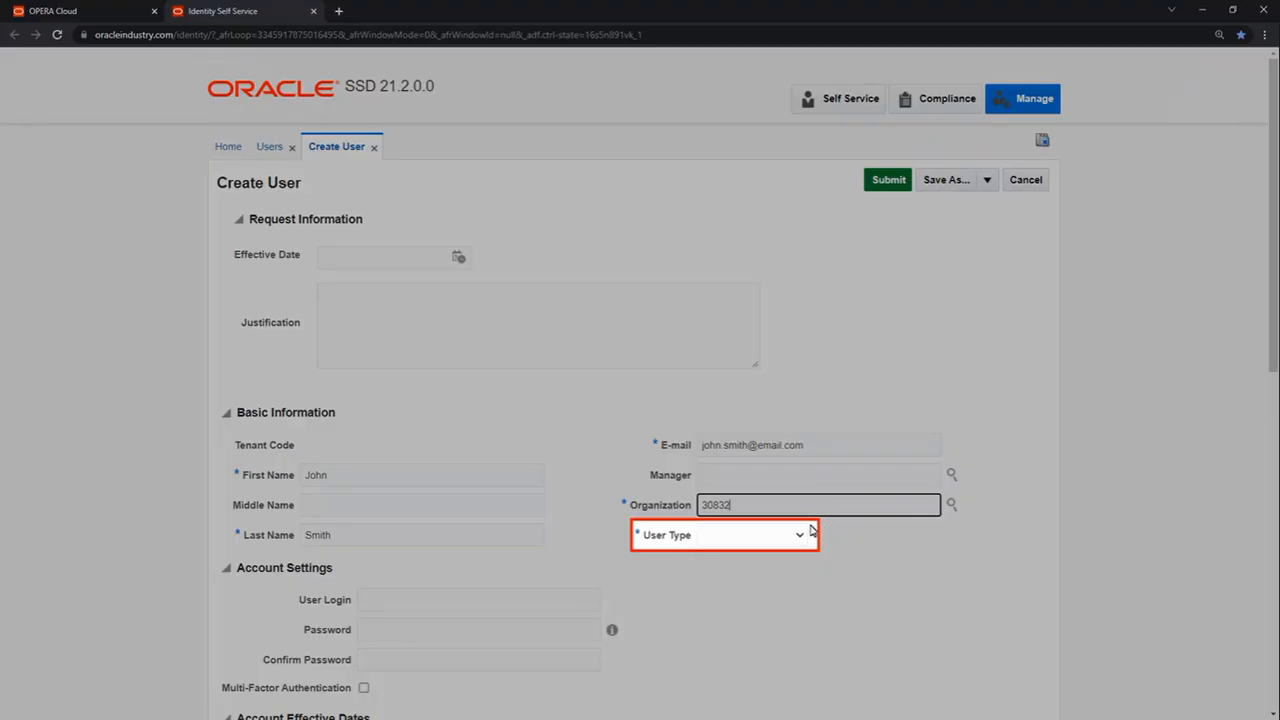
{"action": "left_click", "coordinate": [802, 537]}
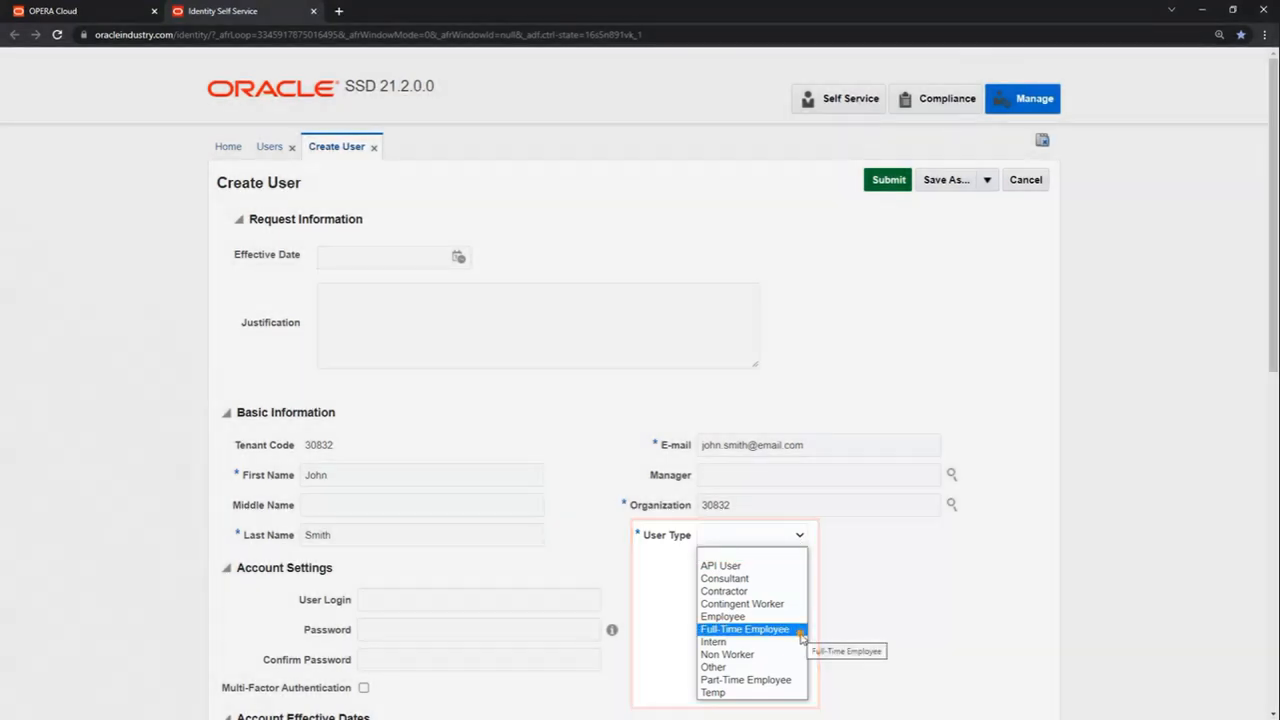
{"action": "left_click", "coordinate": [800, 630]}
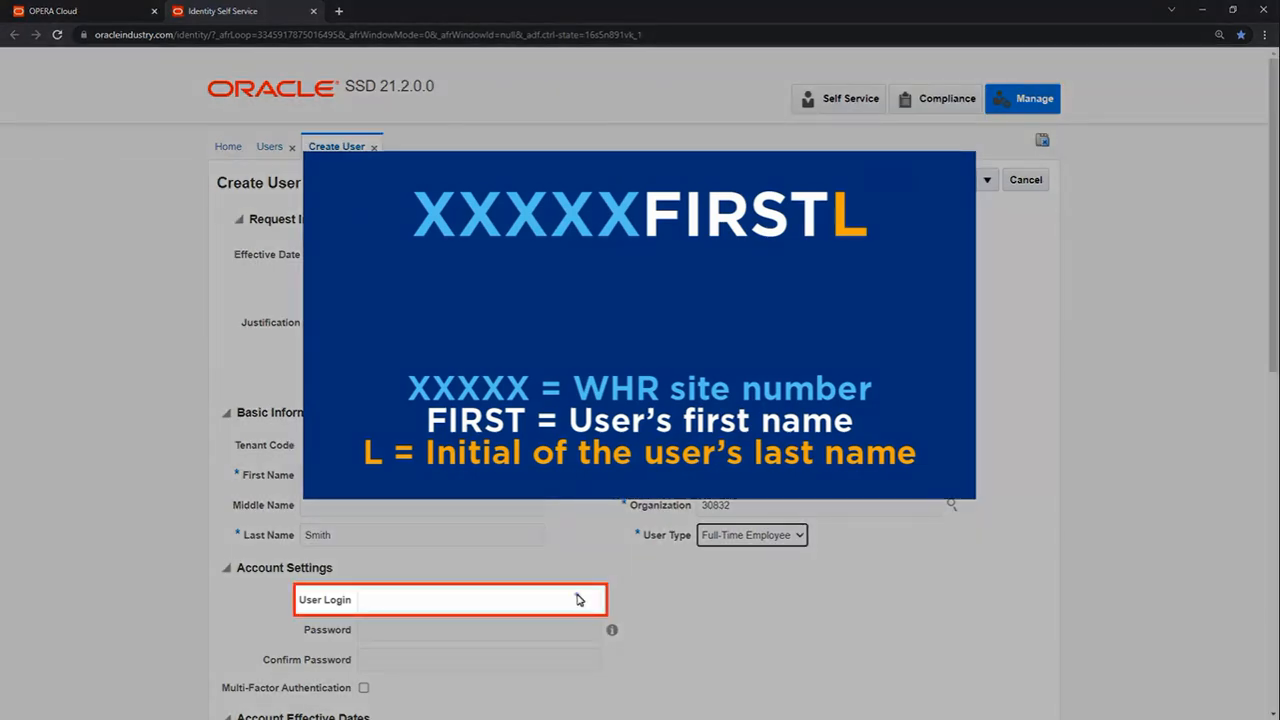
Step: Enter the user login, a password with matching confirmation, and the employee number
{"action": "left_click", "coordinate": [580, 600]}
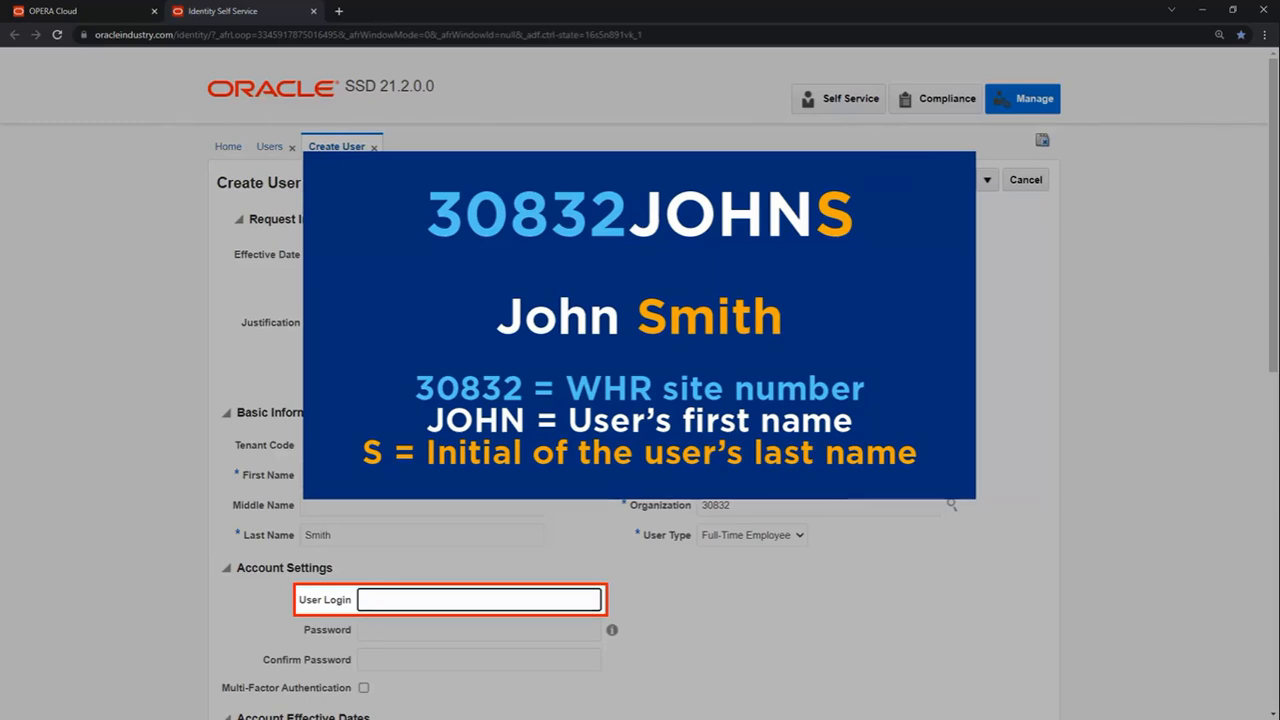
{"action": "type", "text": "30832JOHNS"}
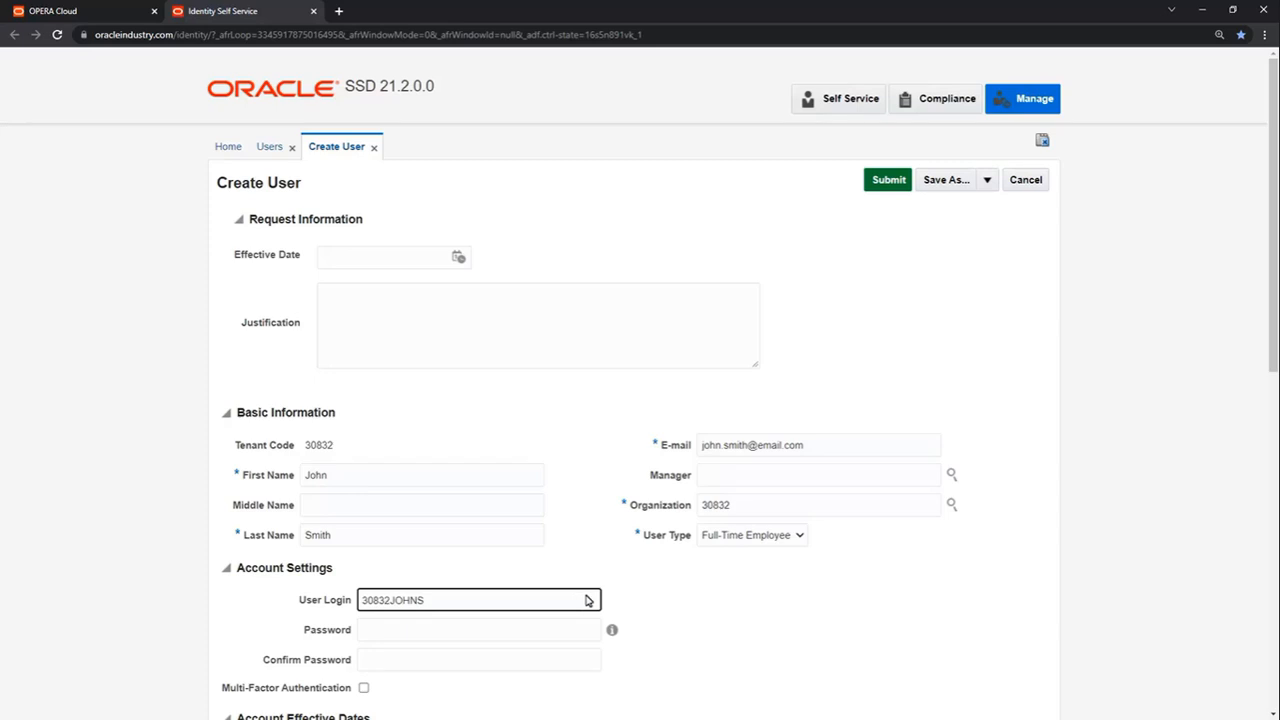
{"action": "mouse_move", "coordinate": [612, 633]}
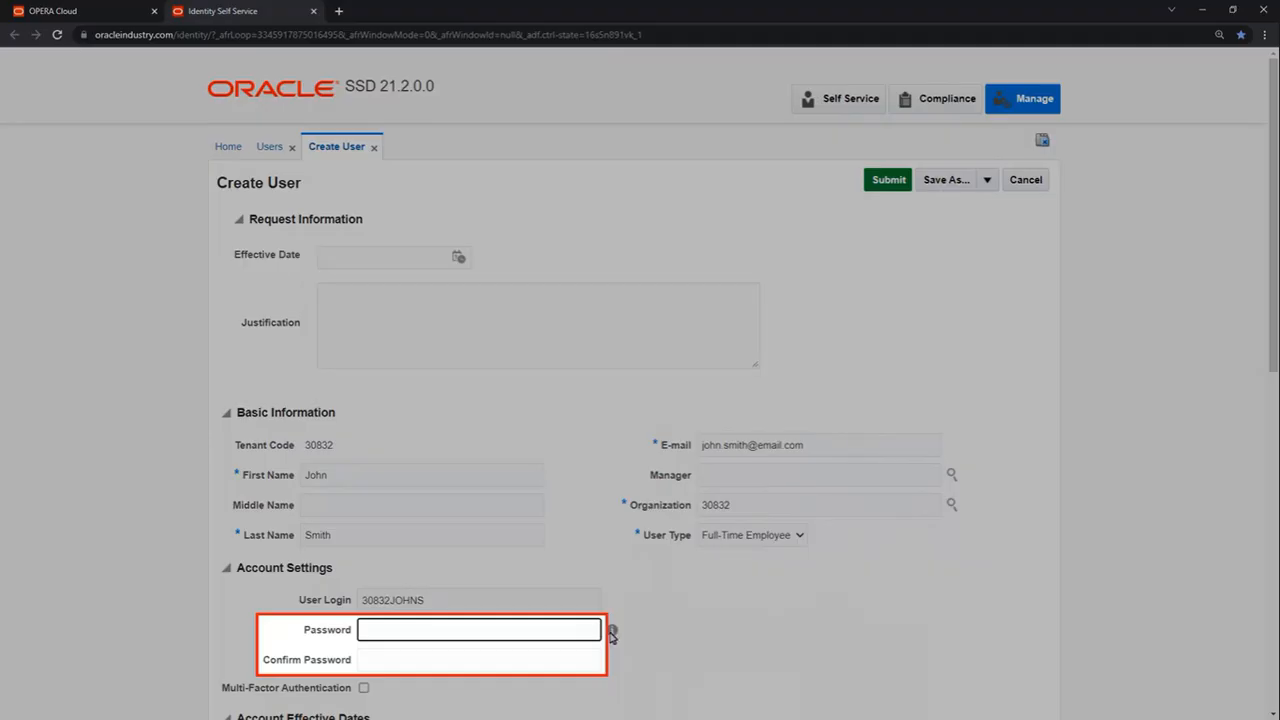
{"action": "left_click", "coordinate": [594, 632]}
{"action": "type", "text": "*********"}
{"action": "type", "text": "******"}
{"action": "left_click", "coordinate": [594, 663]}
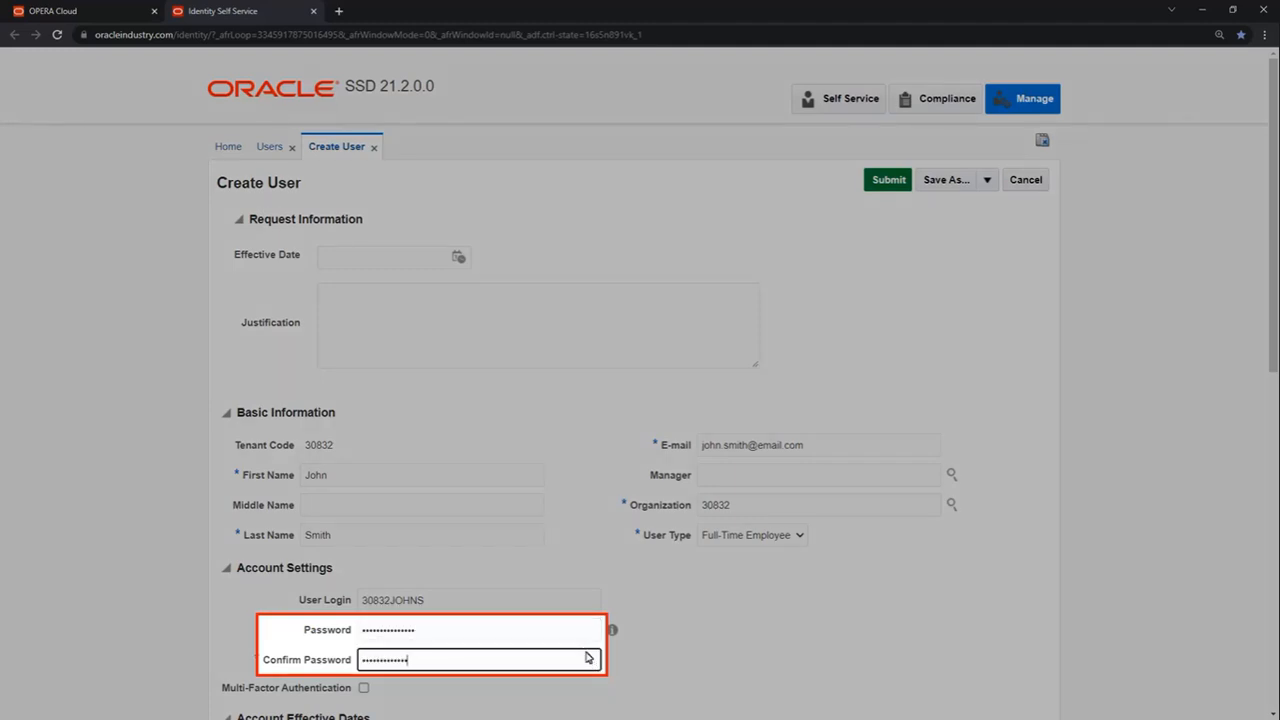
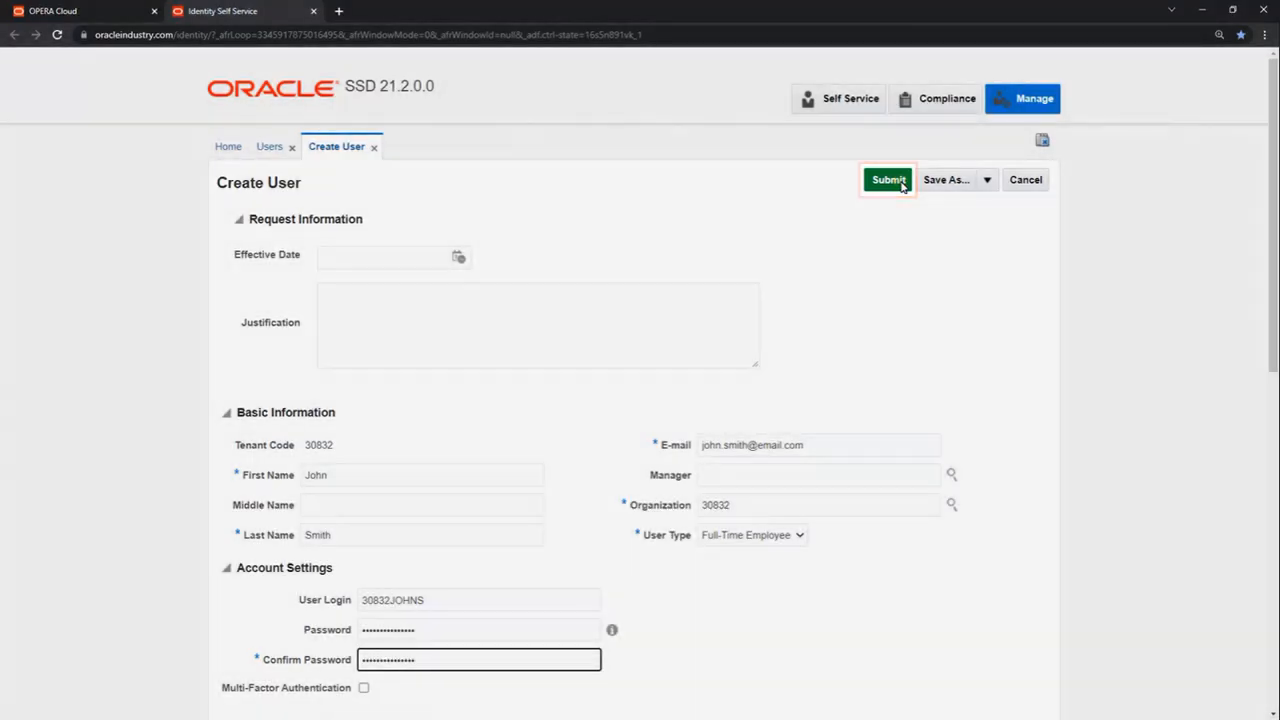
Step: Submit the Create User request and refresh the Users list to show the new account
{"action": "left_click", "coordinate": [889, 180]}
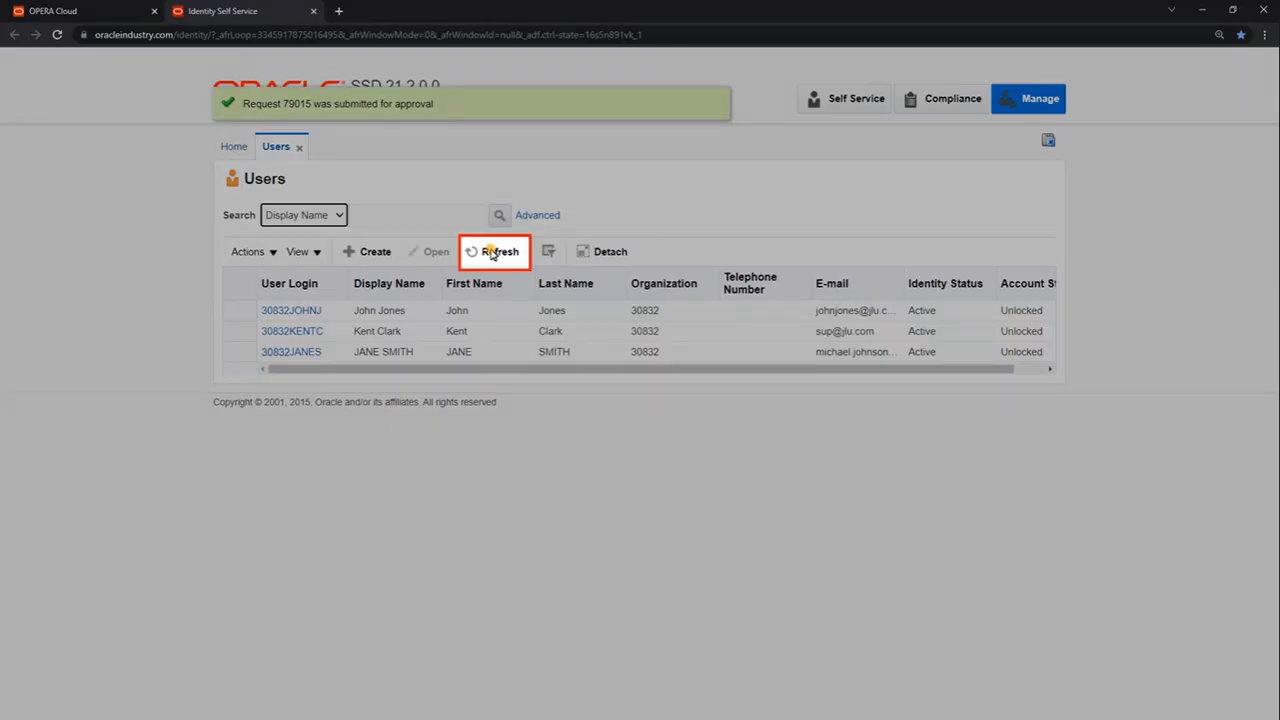
{"action": "left_click", "coordinate": [490, 252]}
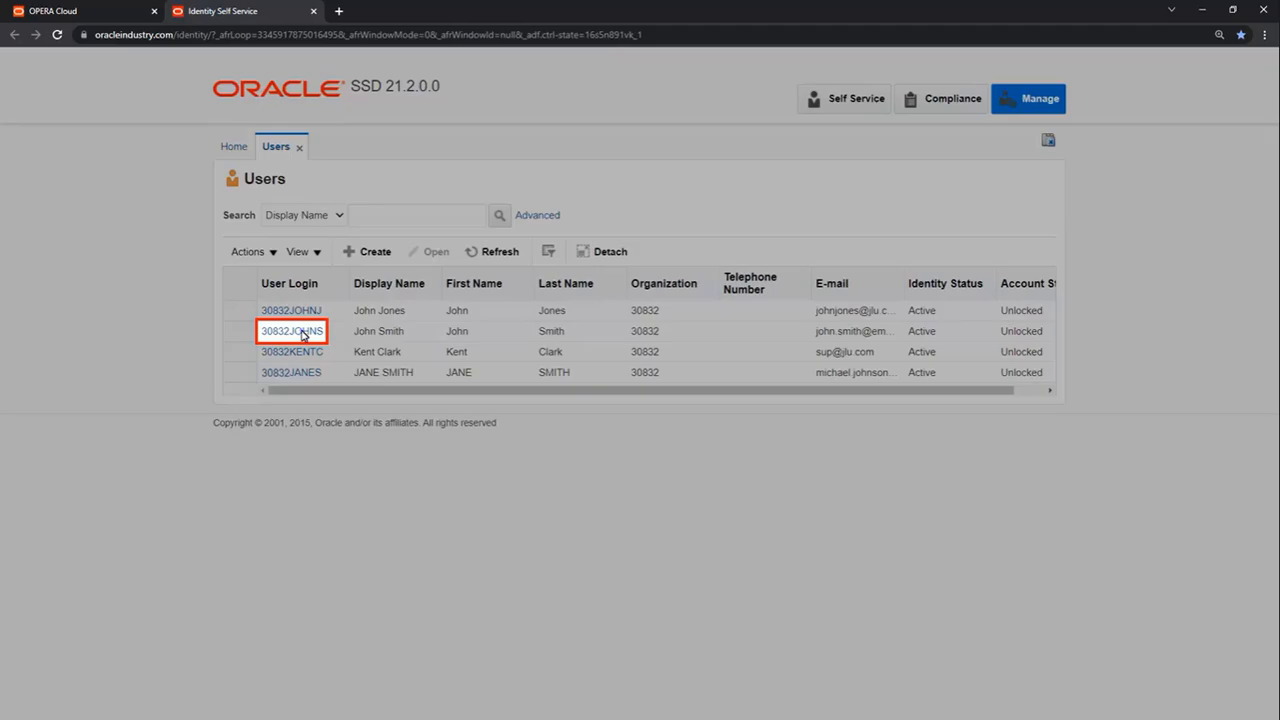
Step: From the new user's Roles, start an access request and search the catalog for 30832
{"action": "left_click", "coordinate": [302, 333]}
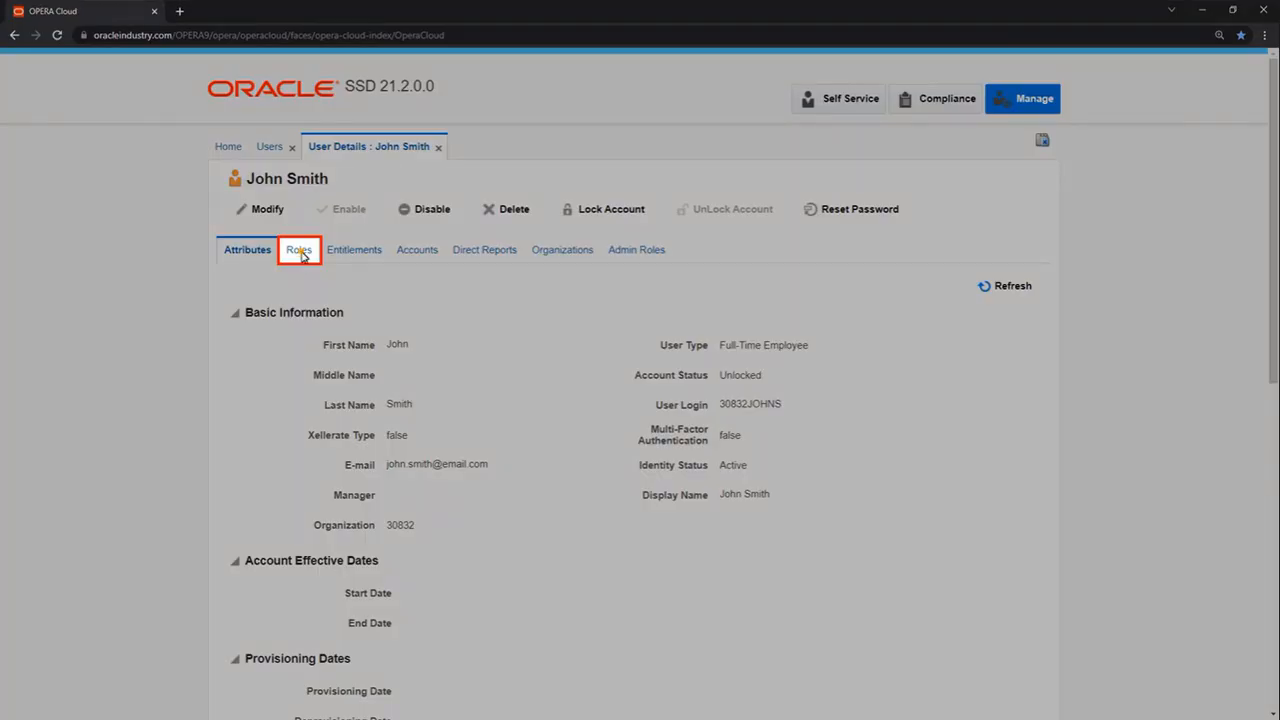
{"action": "left_click", "coordinate": [302, 255]}
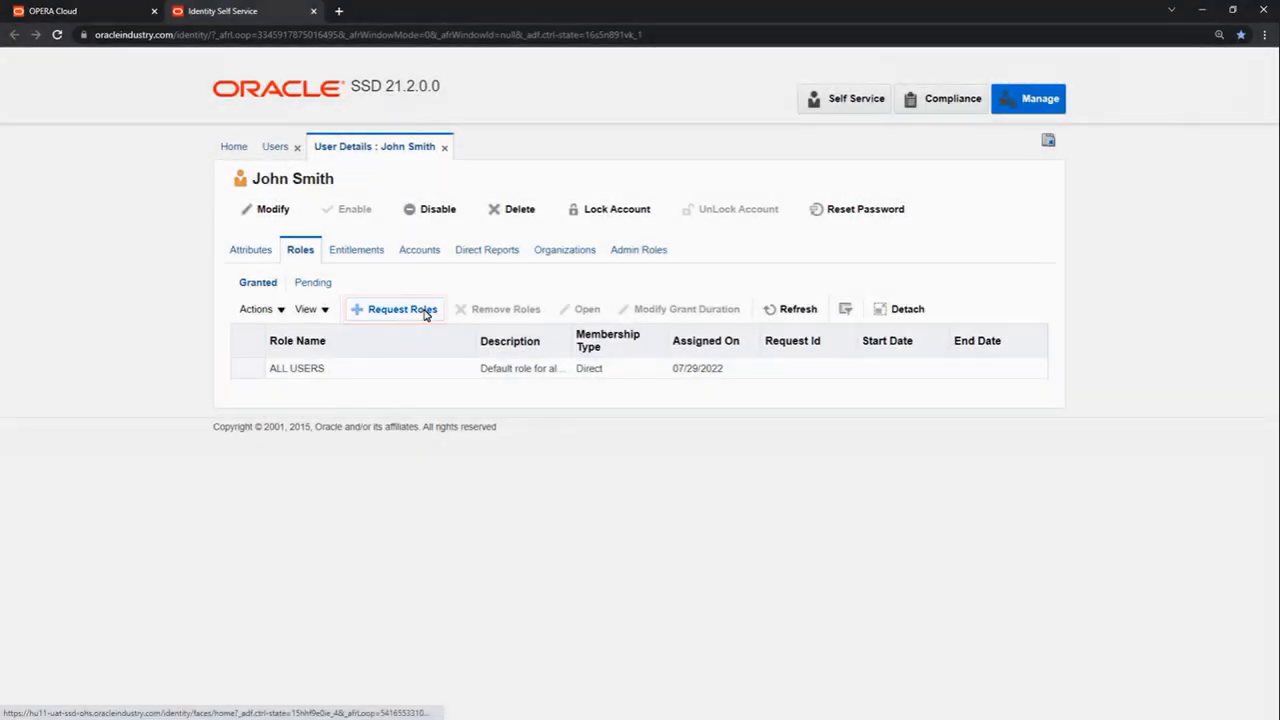
{"action": "left_click", "coordinate": [425, 312]}
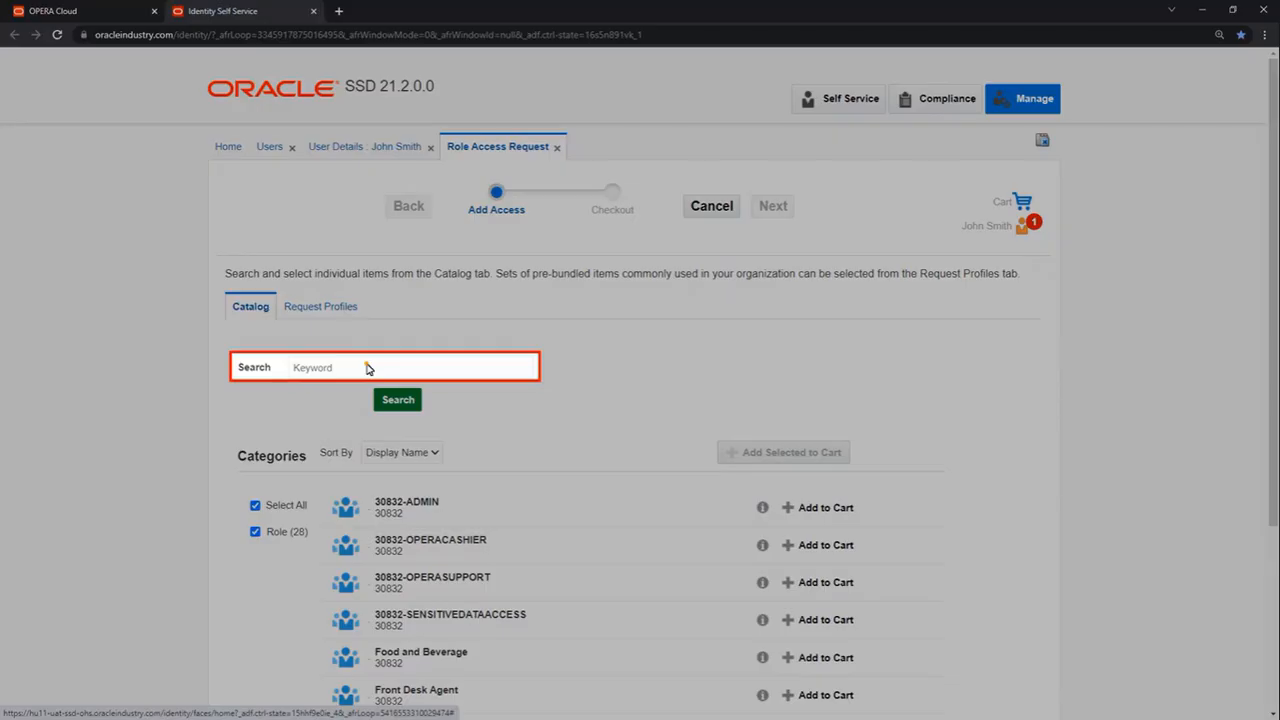
{"action": "left_click", "coordinate": [368, 368]}
{"action": "type", "text": "30832"}
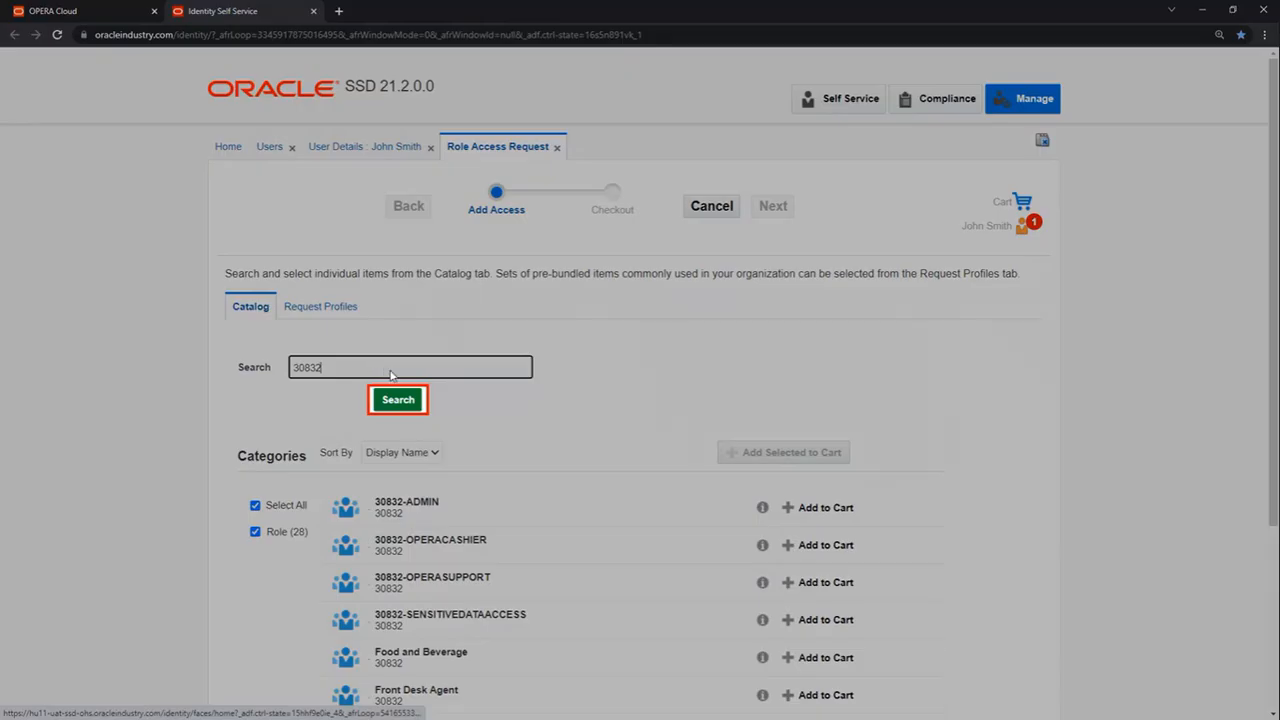
{"action": "left_click", "coordinate": [400, 399]}
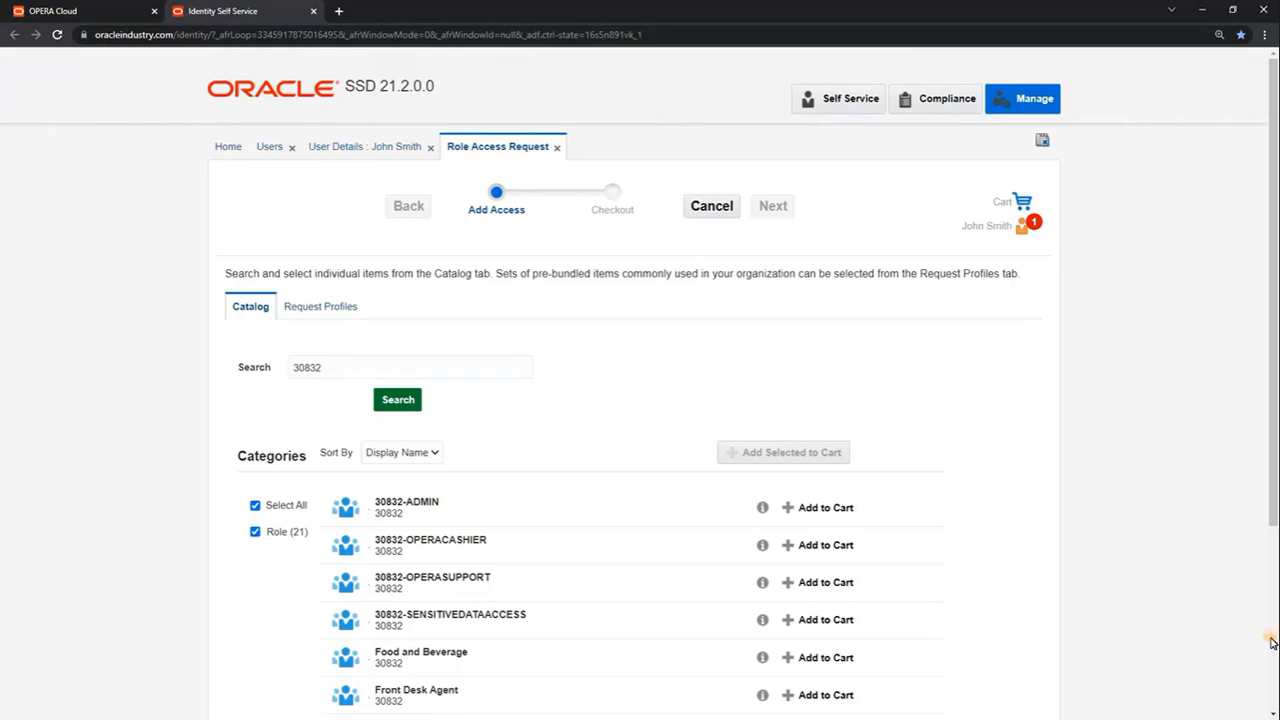
{"action": "left_click", "coordinate": [1272, 643]}
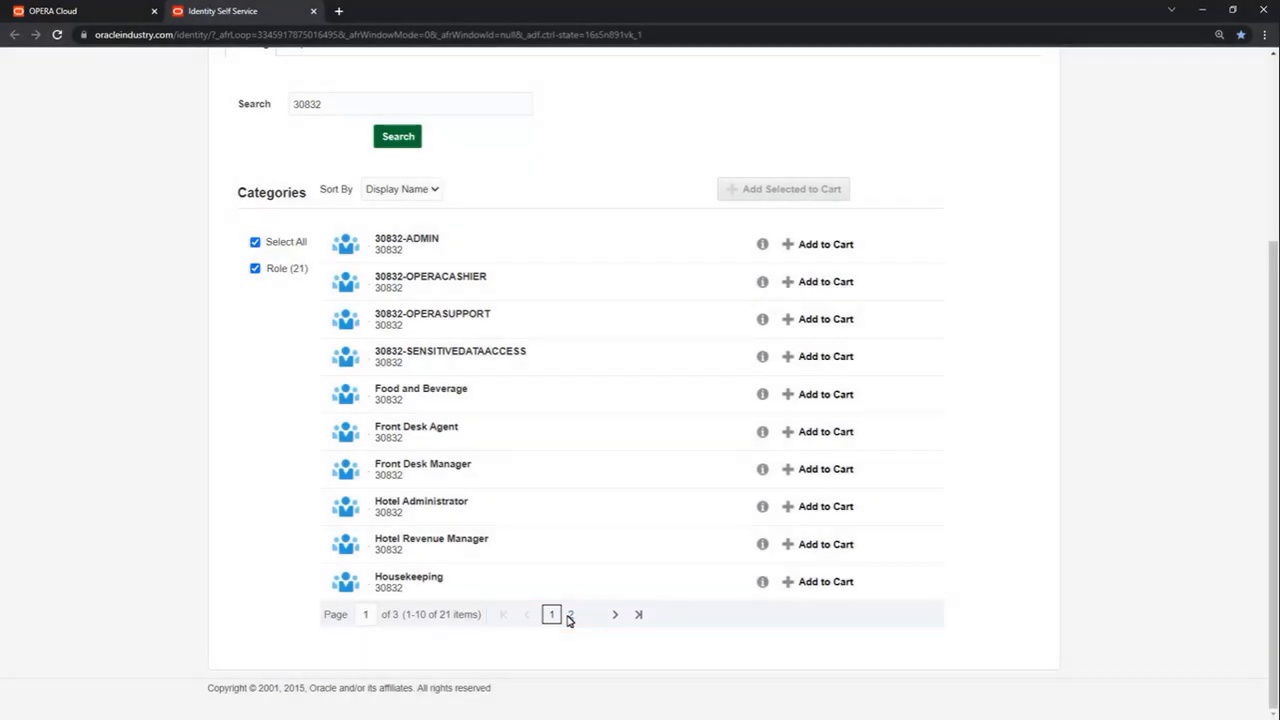
Step: Add Reservations, Night Audit, Front Desk Agent and 30832-OPERACASHIER roles to the cart
{"action": "left_click", "coordinate": [569, 615]}
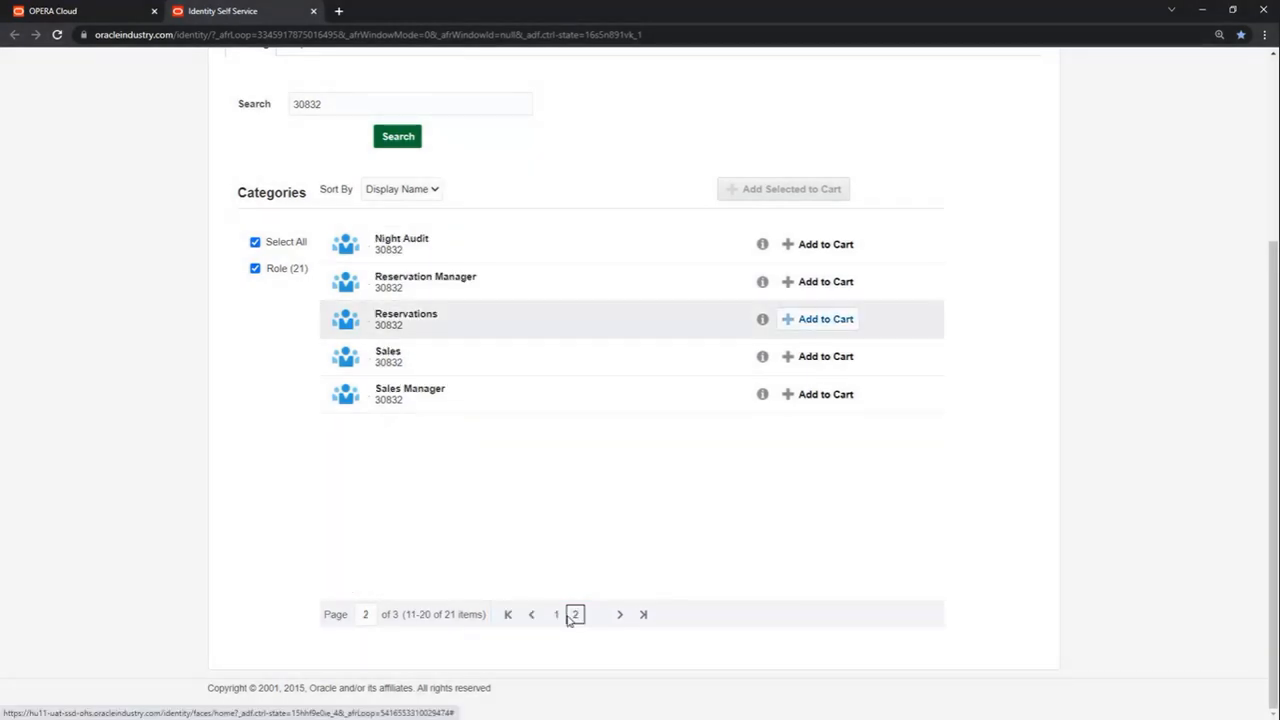
{"action": "left_click", "coordinate": [815, 320]}
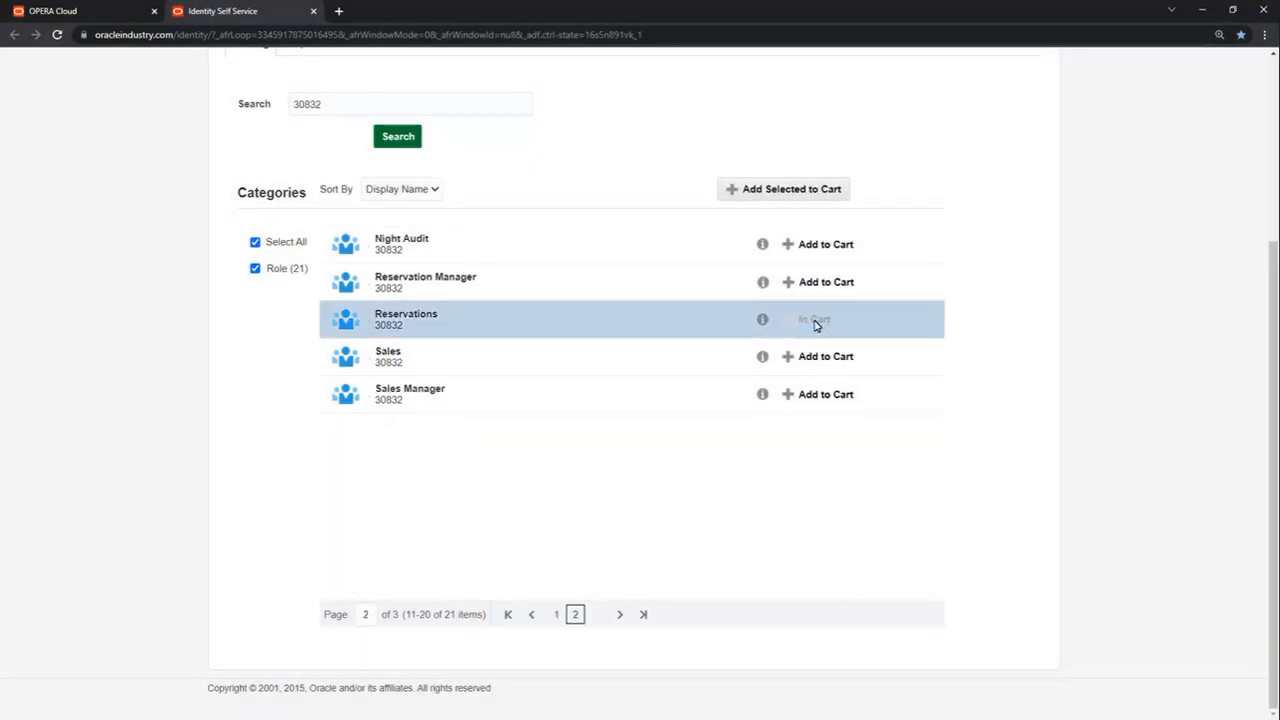
{"action": "left_click", "coordinate": [815, 244]}
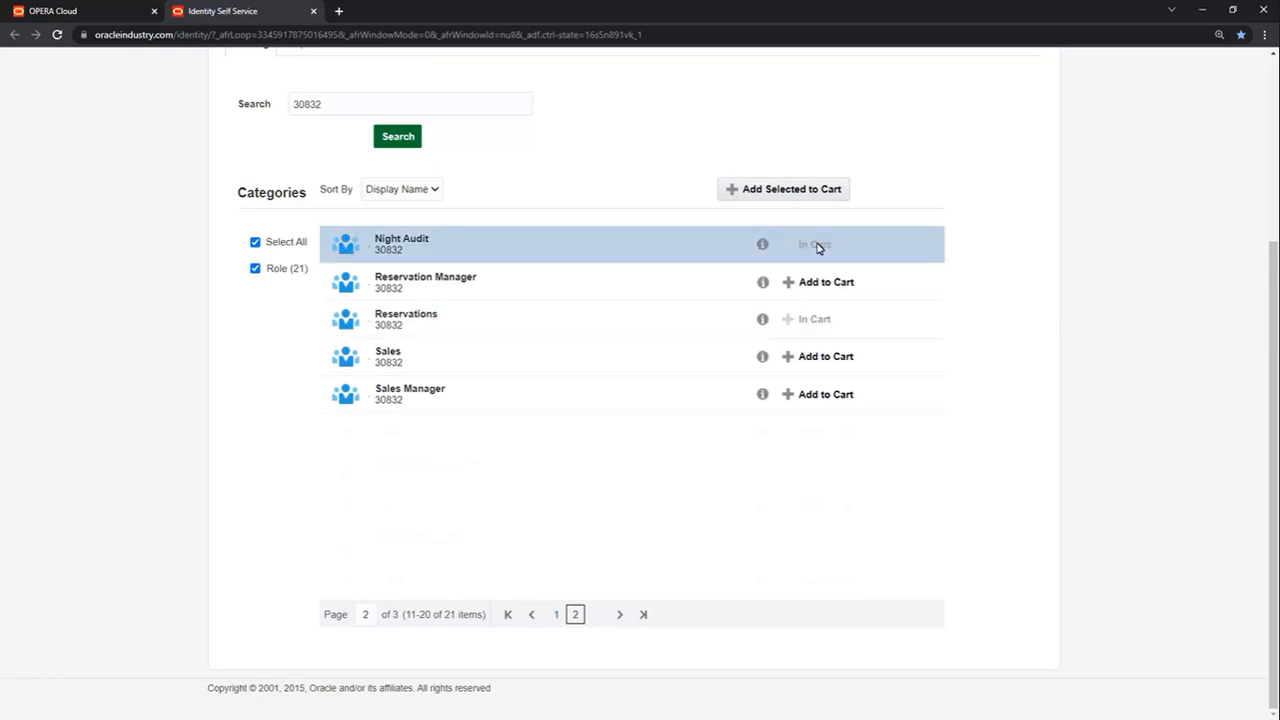
{"action": "left_click", "coordinate": [557, 614]}
{"action": "left_click", "coordinate": [825, 432]}
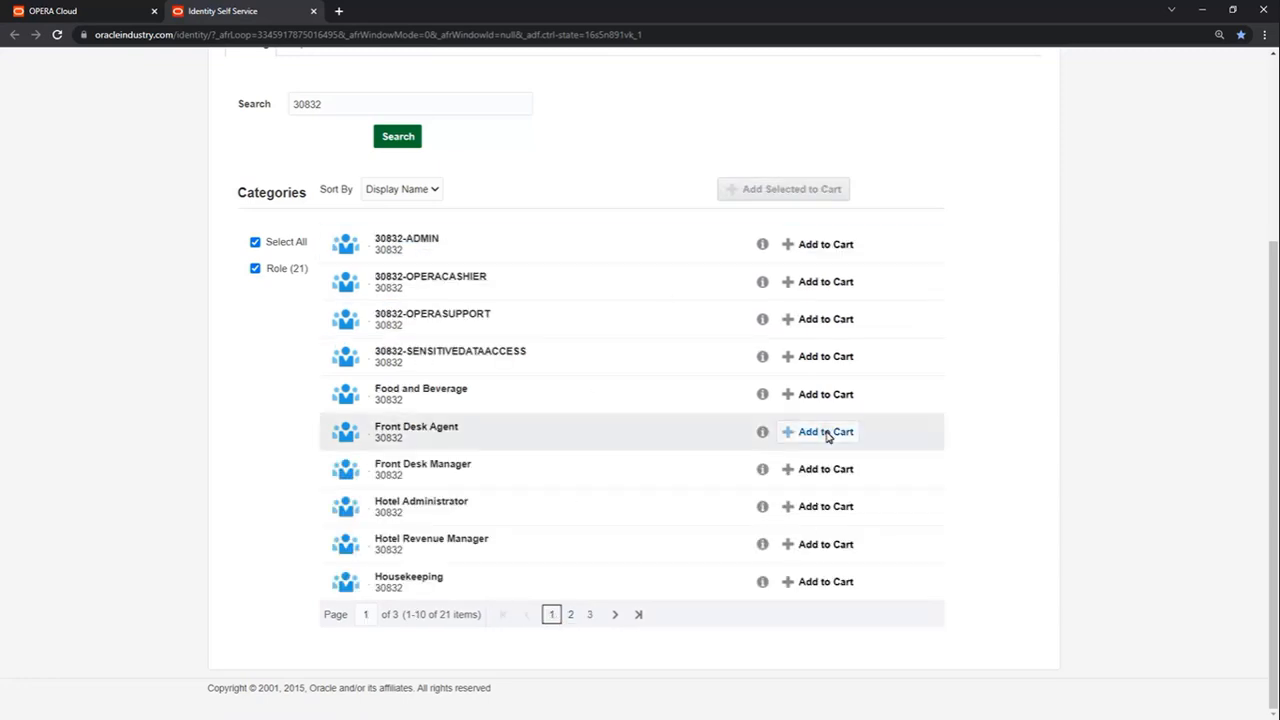
{"action": "left_click", "coordinate": [825, 283]}
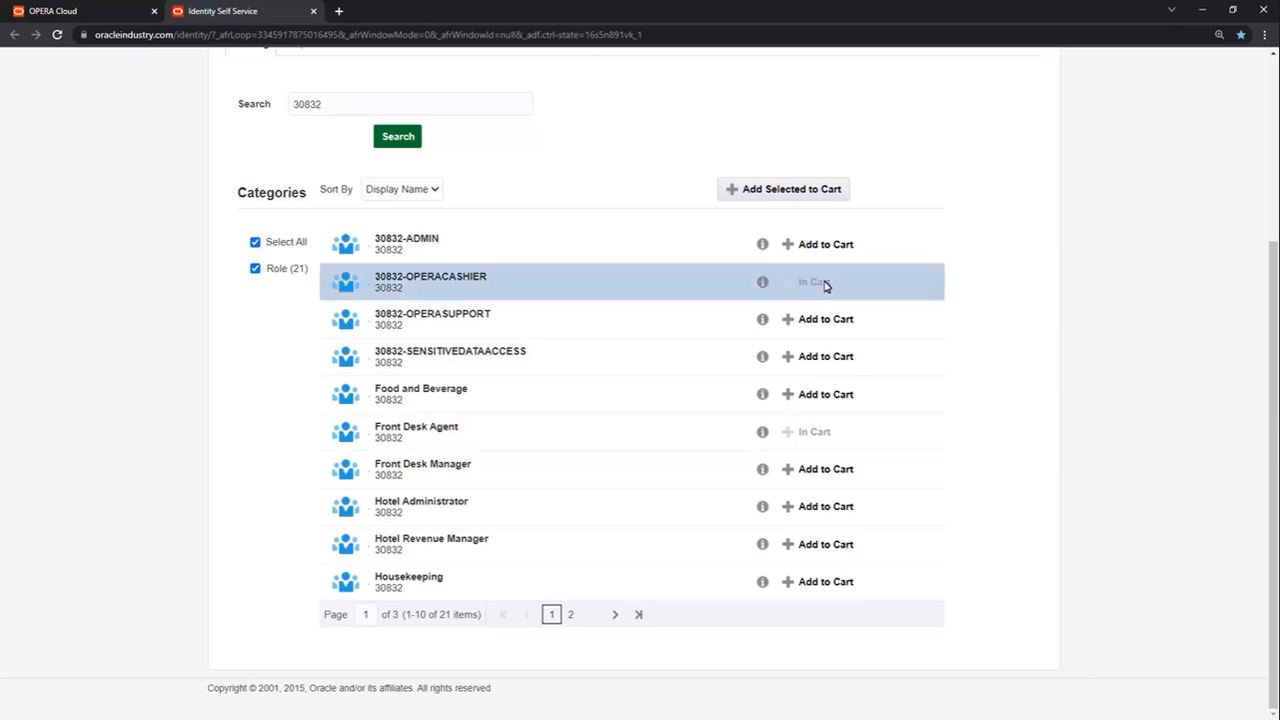
{"action": "scroll", "coordinate": [1268, 86], "scroll_direction": "up", "scroll_amount": 3}
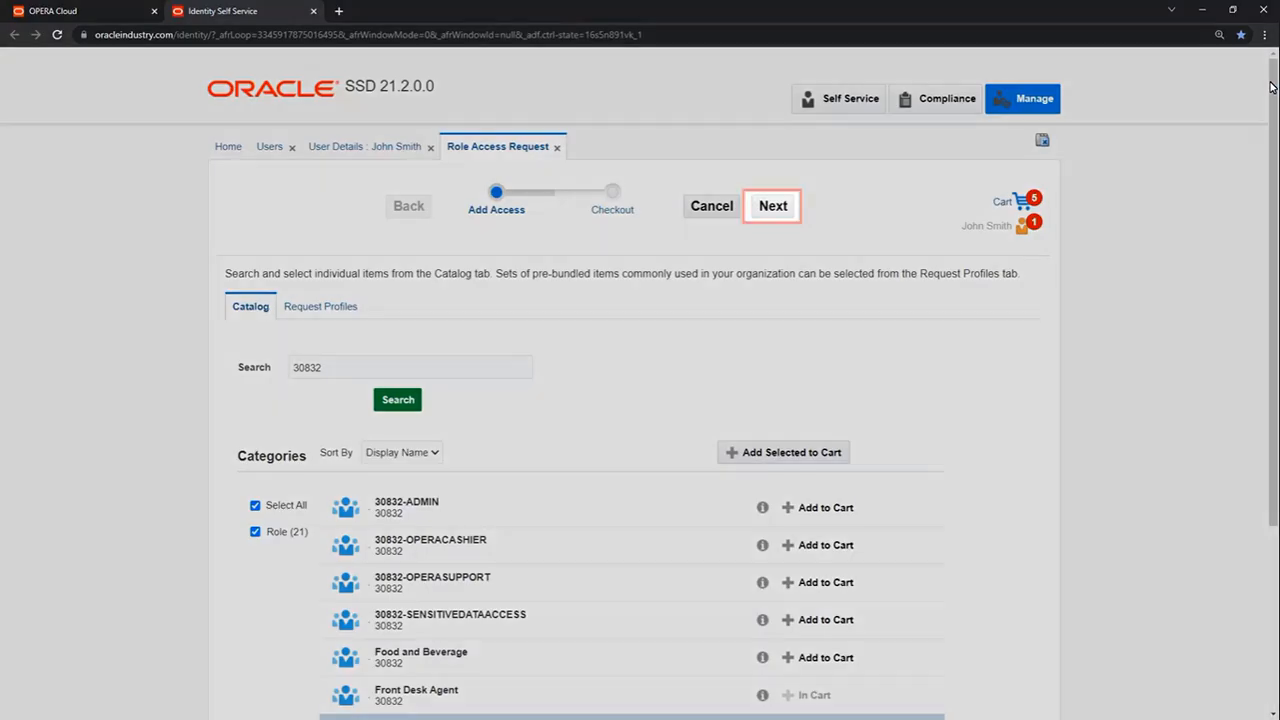
Step: Review the four roles at checkout and submit the role access request
{"action": "left_click", "coordinate": [784, 216]}
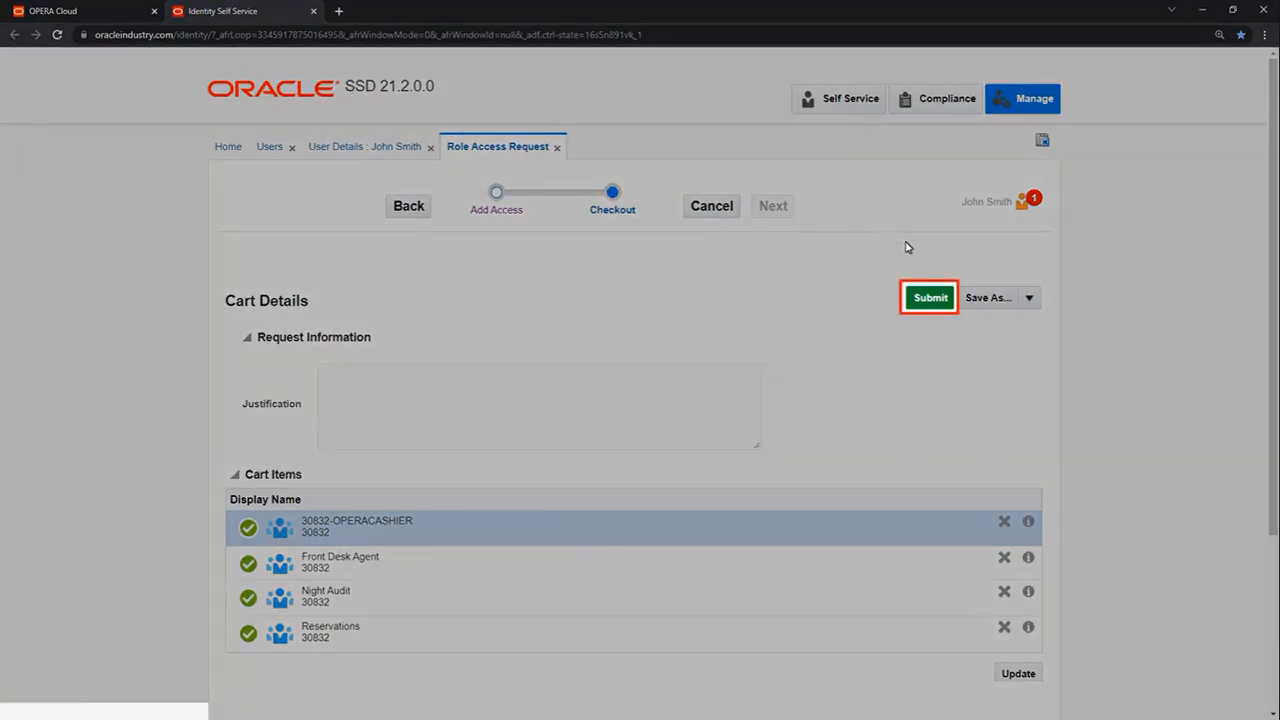
{"action": "left_click", "coordinate": [931, 298]}
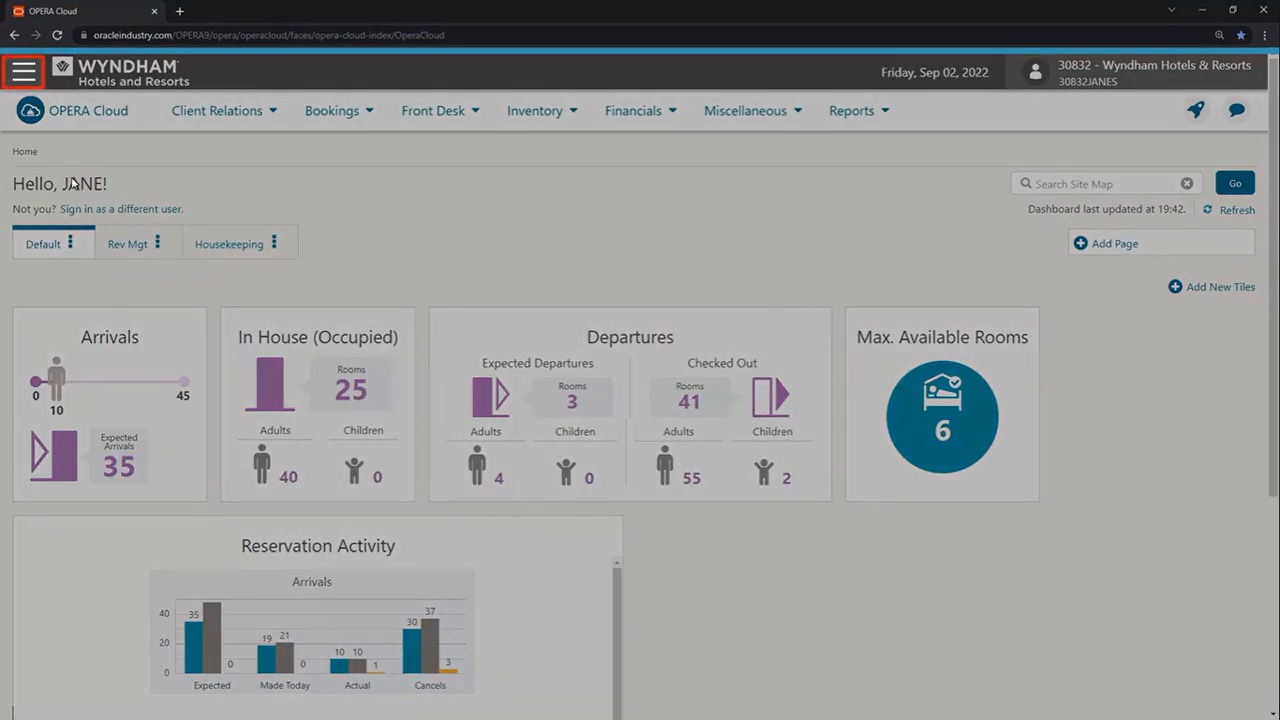
Step: In Role Manager's Manage Users, search for the new user's login ID and bring up its actions
{"action": "left_click", "coordinate": [24, 72]}
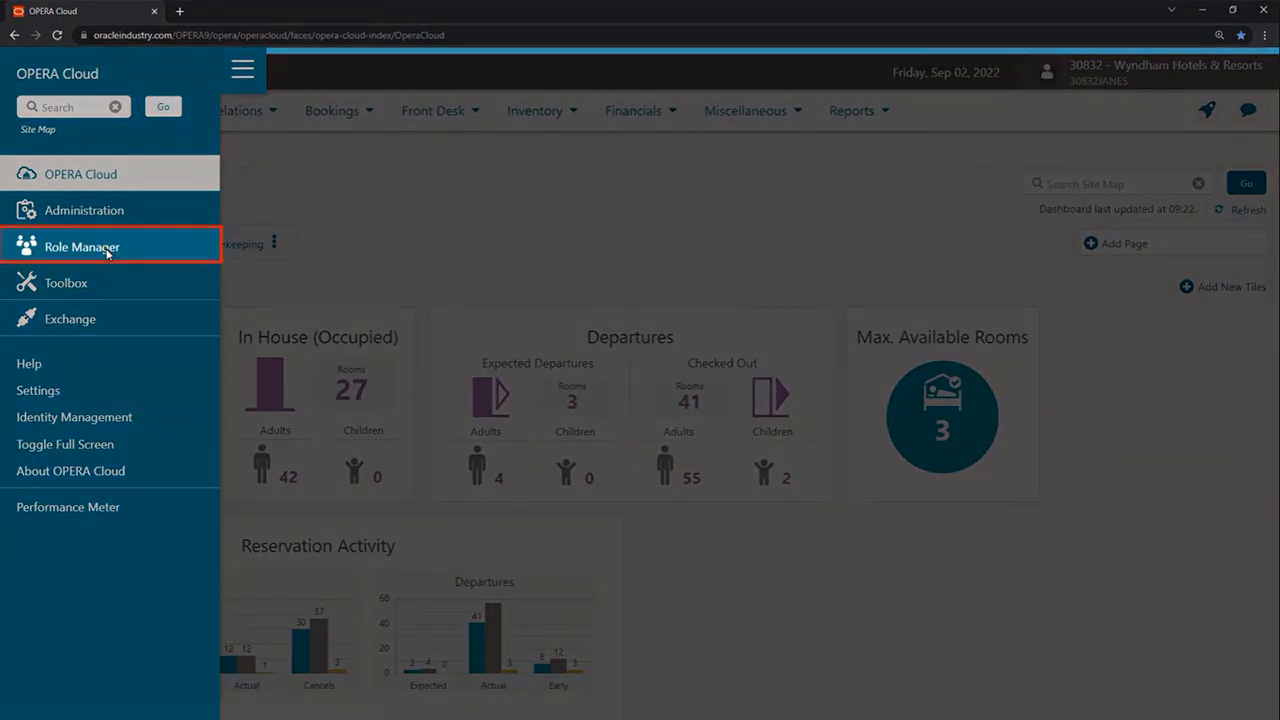
{"action": "left_click", "coordinate": [82, 247]}
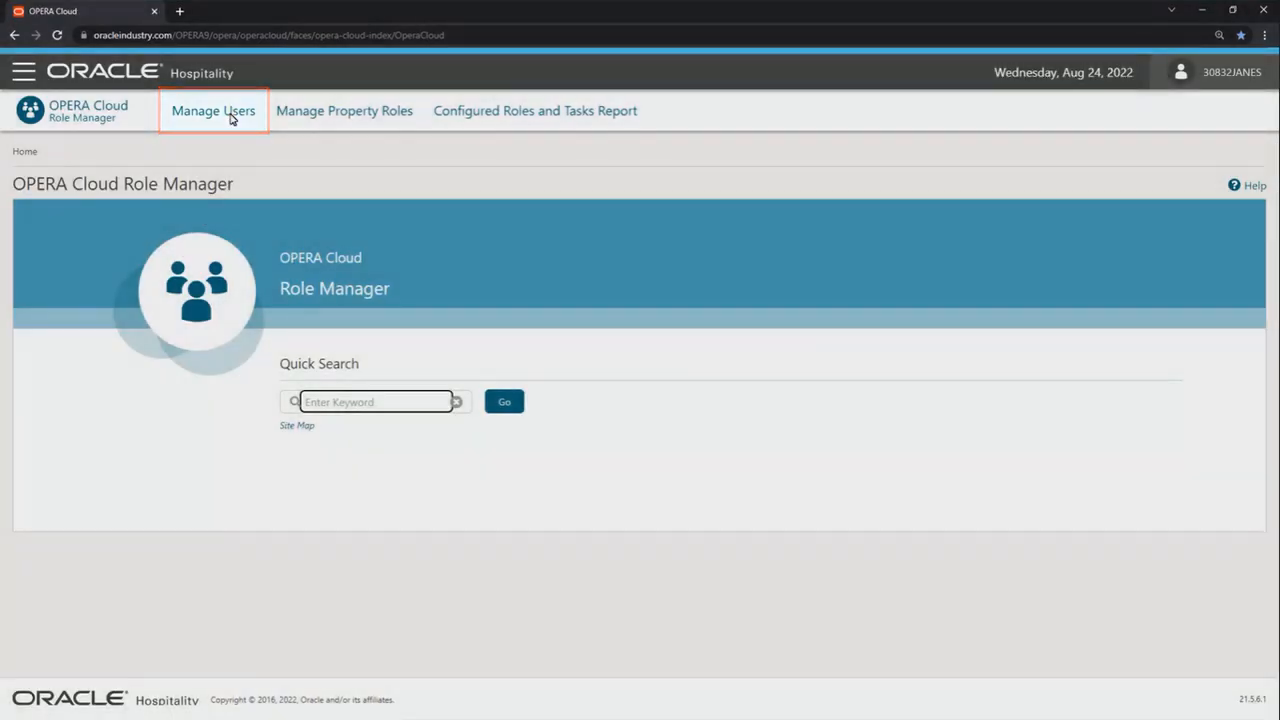
{"action": "left_click", "coordinate": [232, 118]}
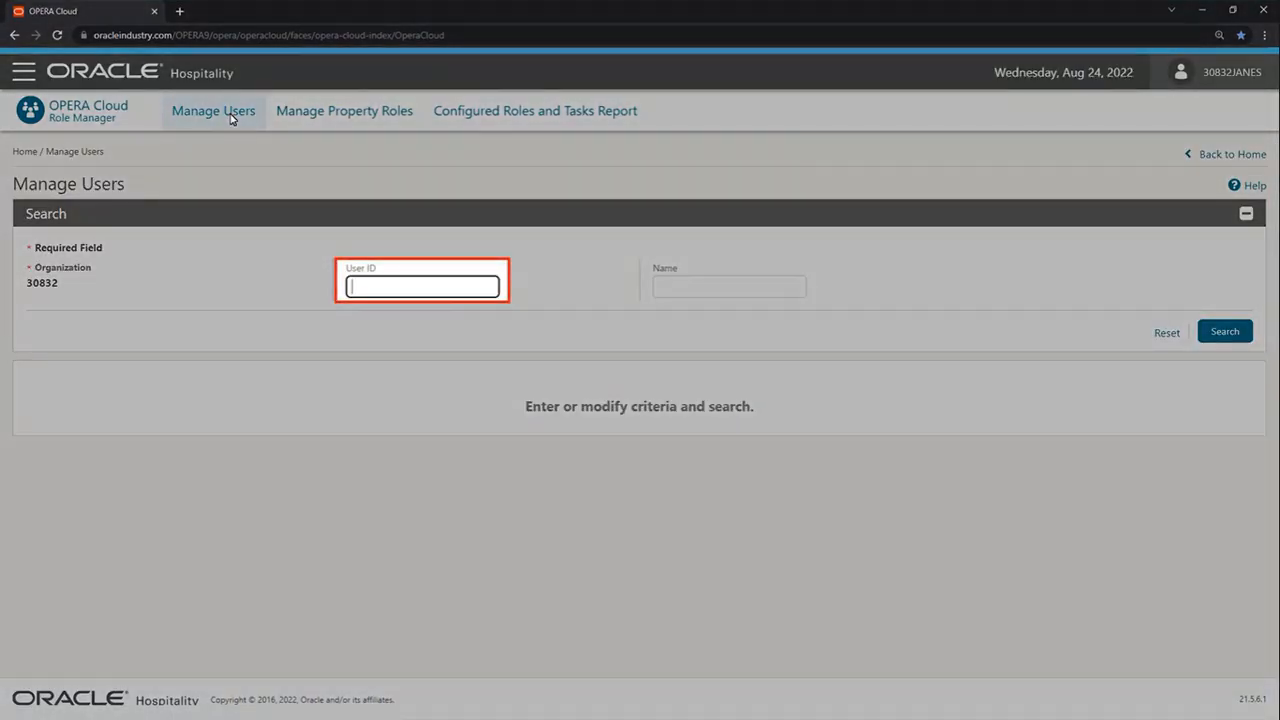
{"action": "left_click", "coordinate": [482, 287]}
{"action": "type", "text": "30832JOHNS"}
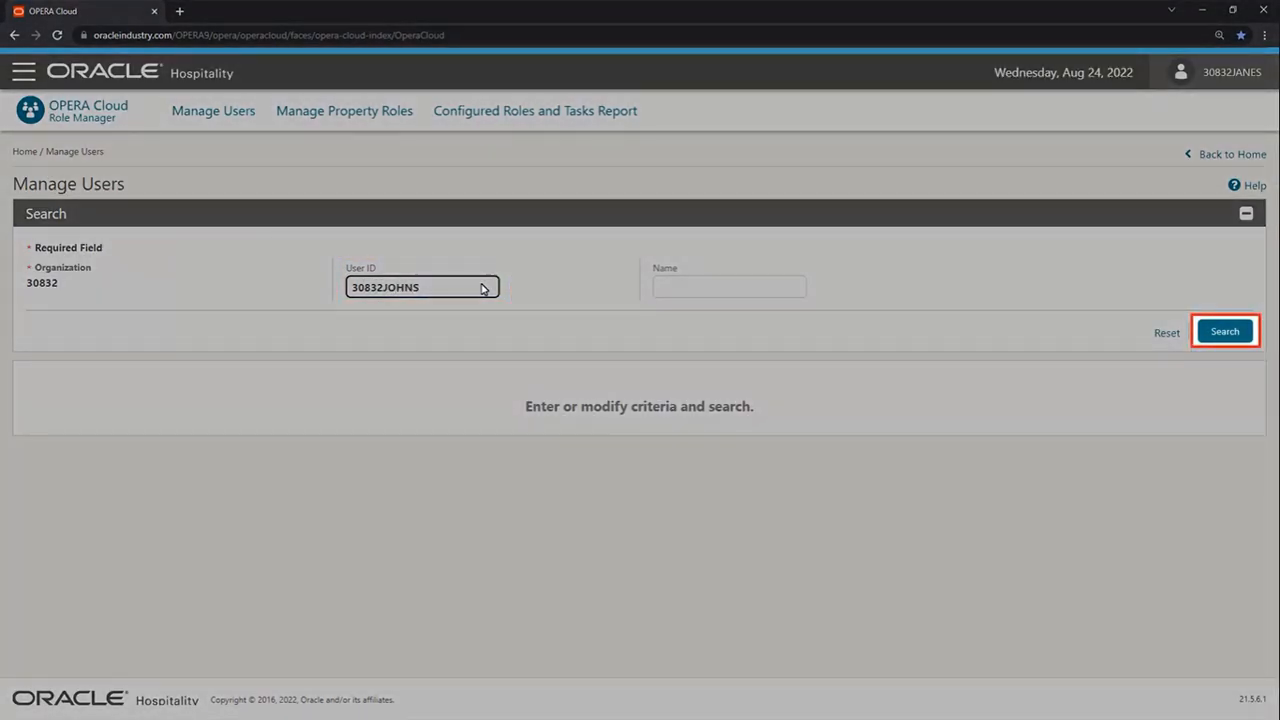
{"action": "left_click", "coordinate": [1216, 332]}
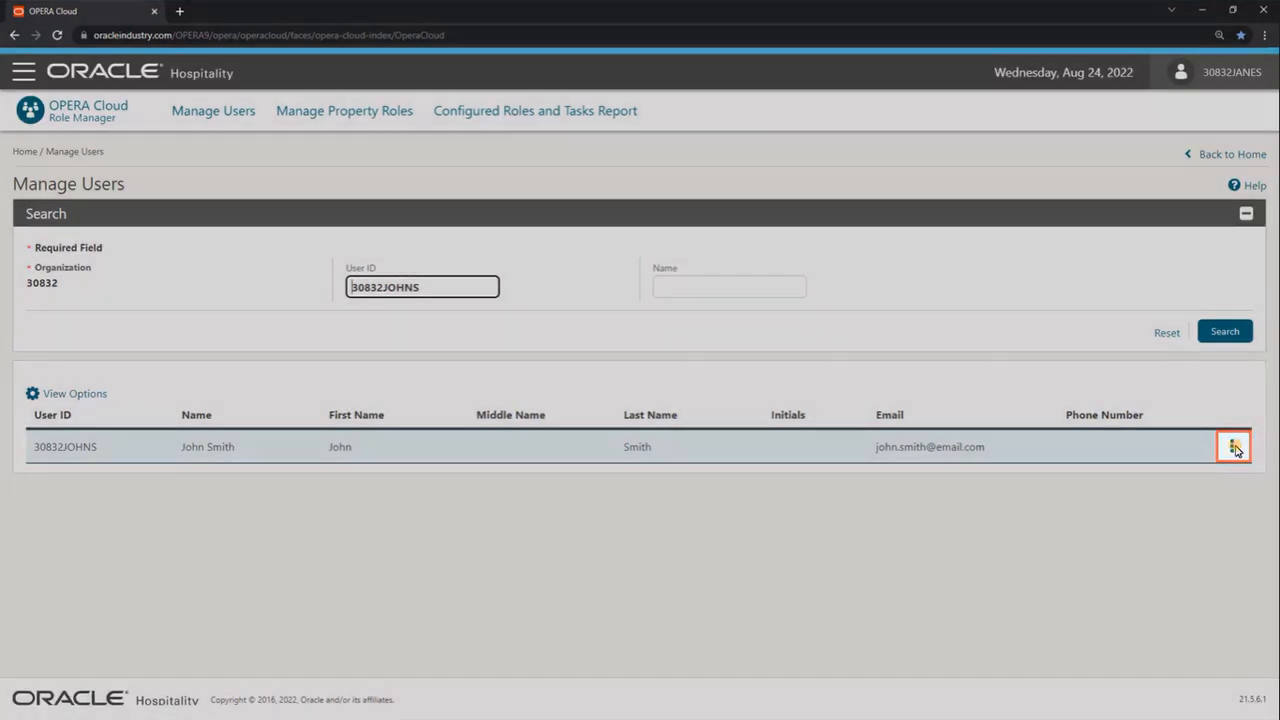
{"action": "left_click", "coordinate": [1236, 450]}
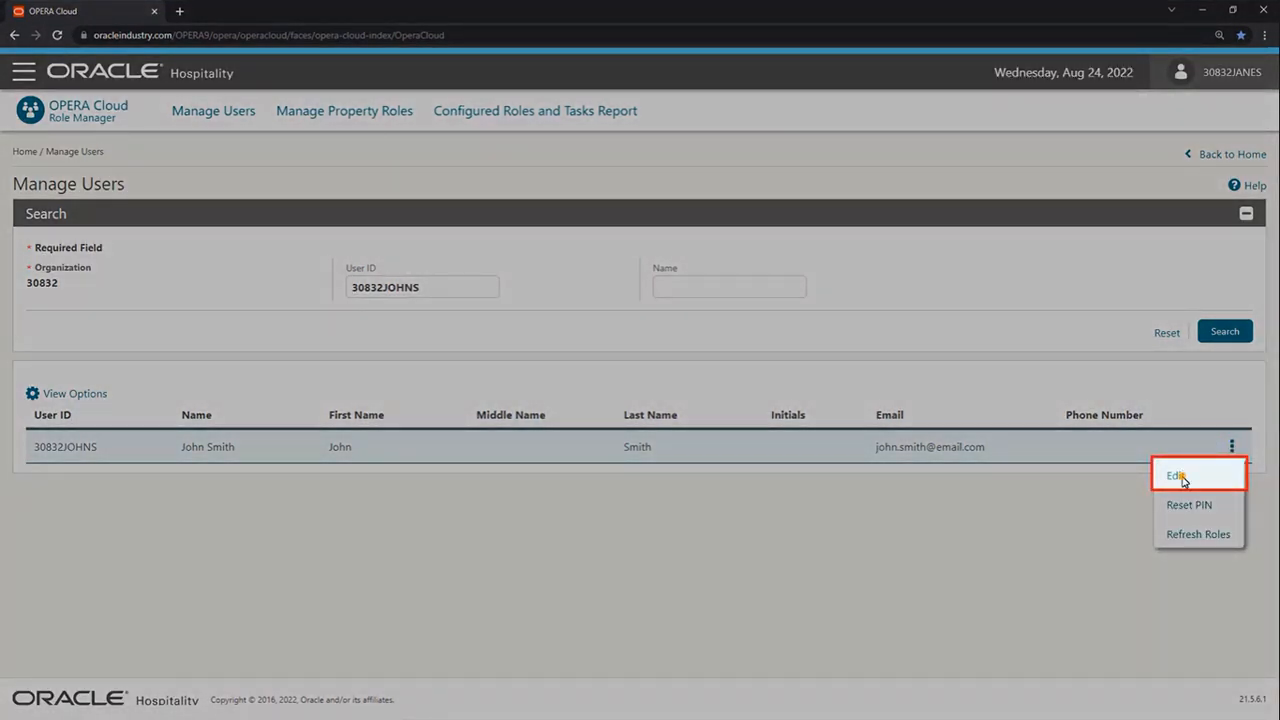
Step: Edit the user to act as Reservation Sales Person and bring up hub management
{"action": "left_click", "coordinate": [1180, 477]}
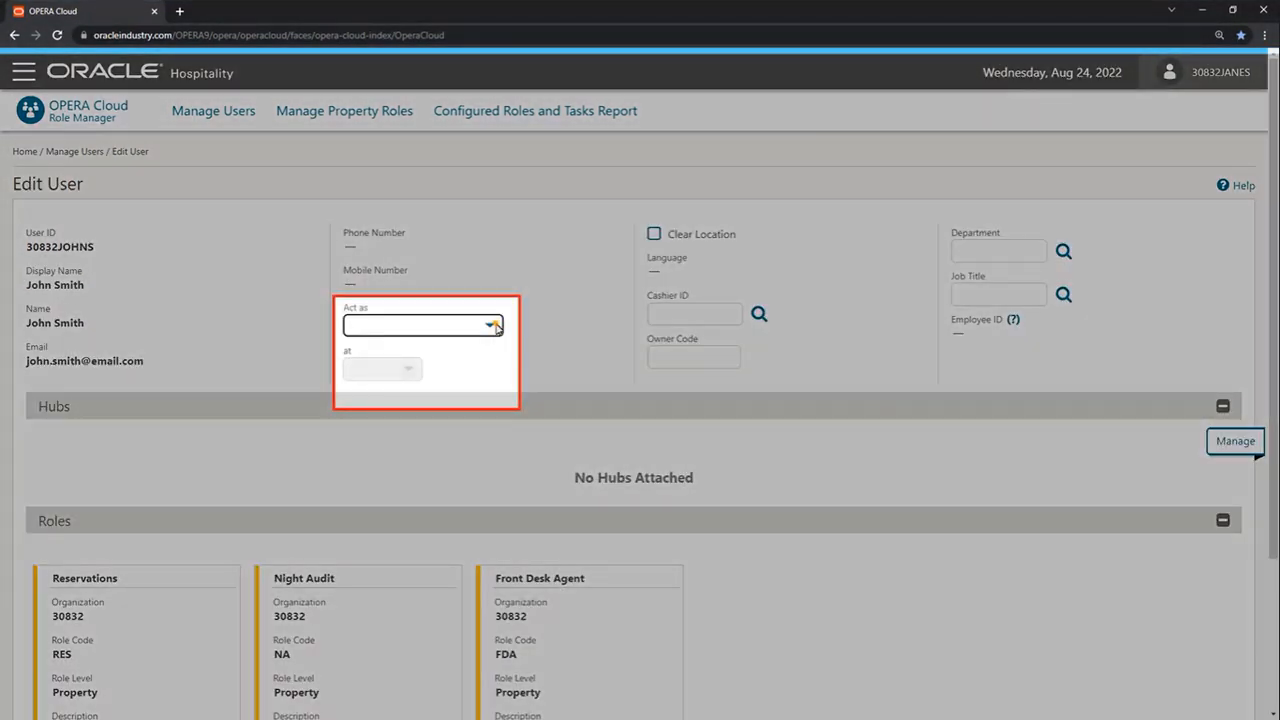
{"action": "left_click", "coordinate": [497, 327]}
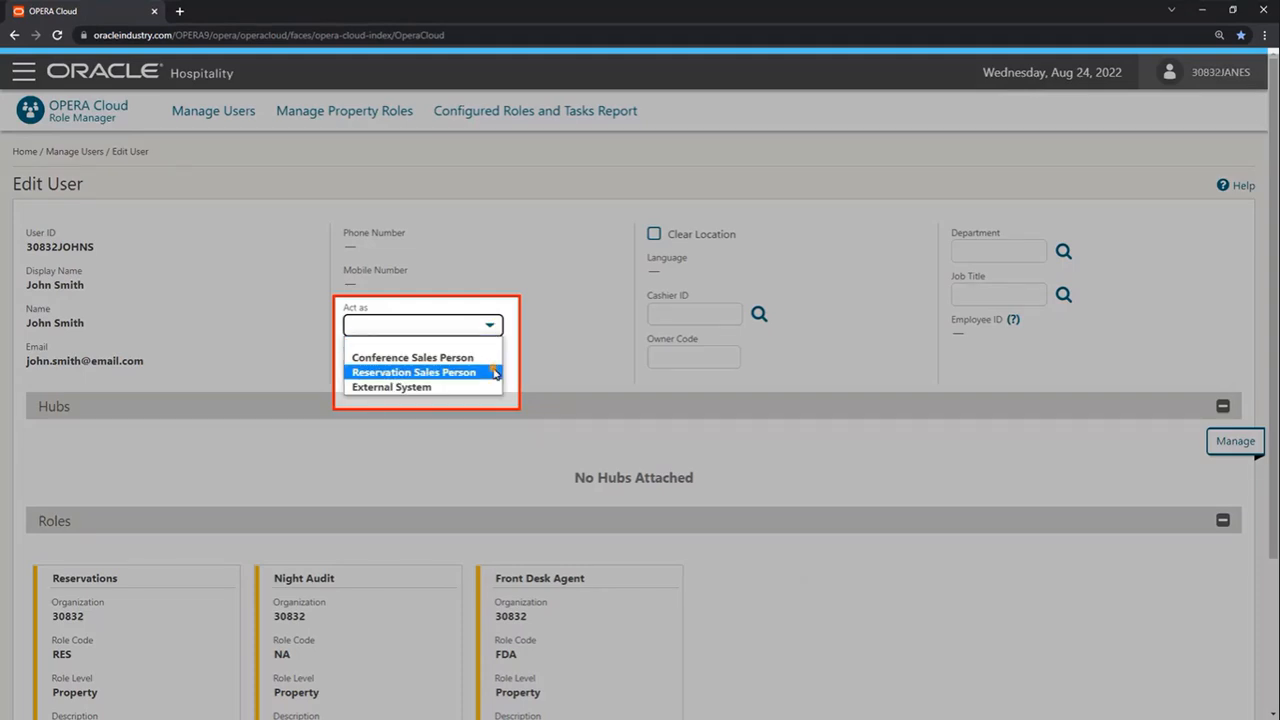
{"action": "left_click", "coordinate": [493, 372]}
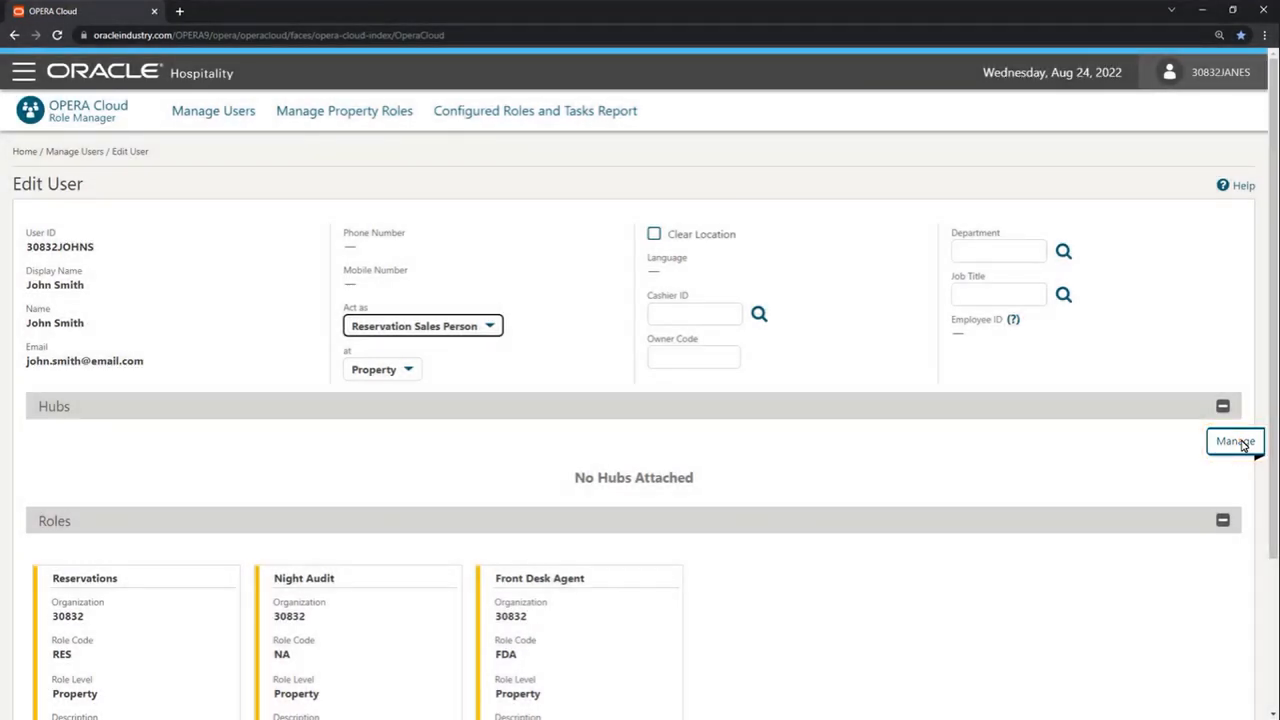
{"action": "left_click", "coordinate": [1240, 442]}
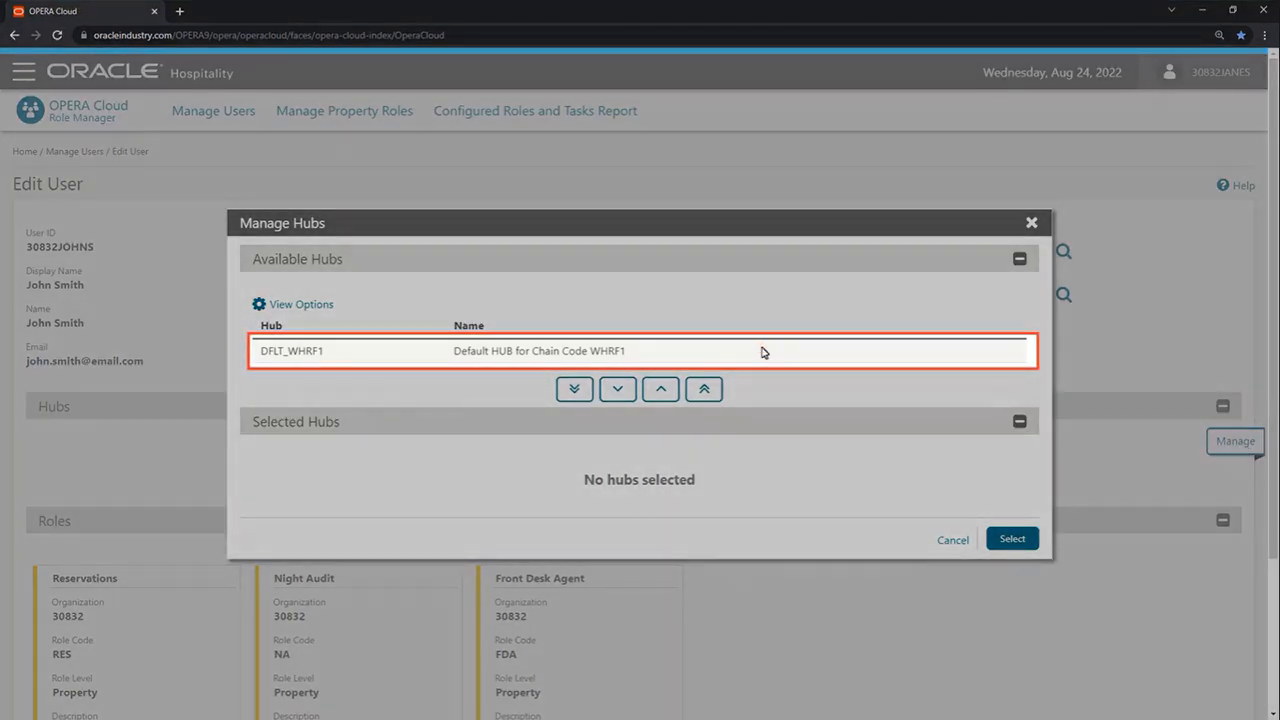
Step: Move hub DFLT_WHRF1 into Selected Hubs and confirm it for the user
{"action": "left_click", "coordinate": [762, 352]}
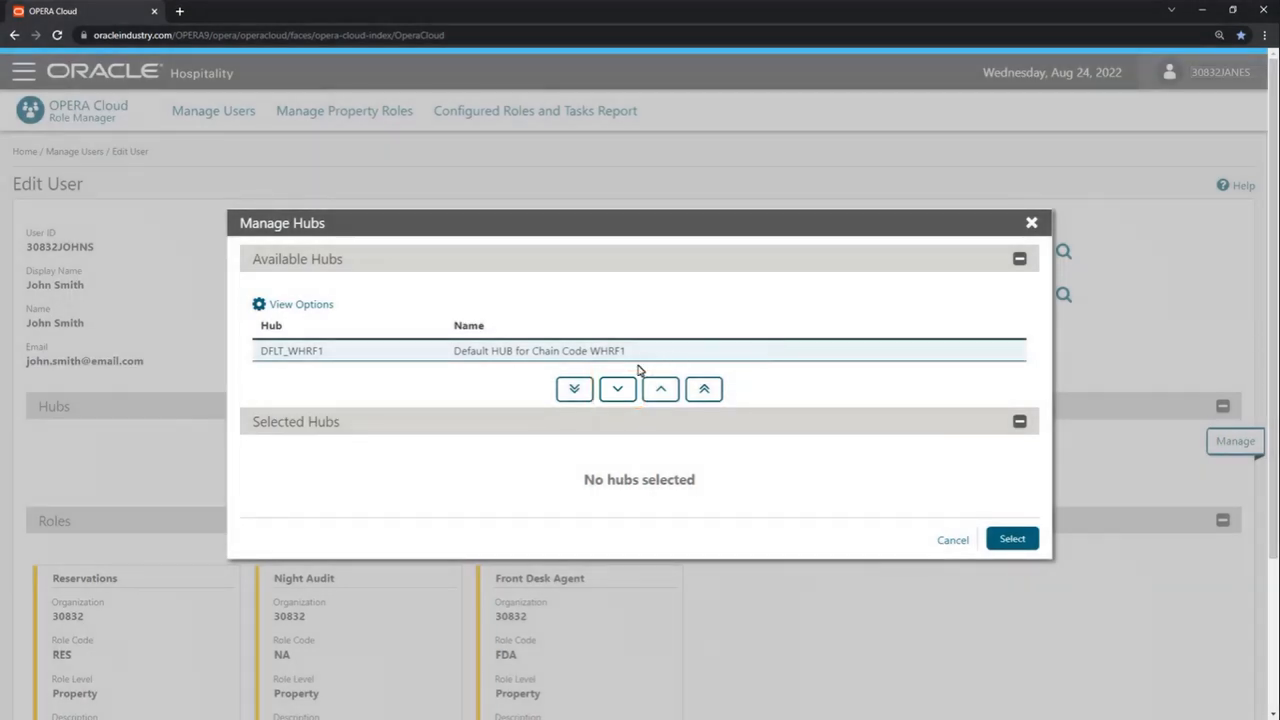
{"action": "left_click", "coordinate": [617, 390]}
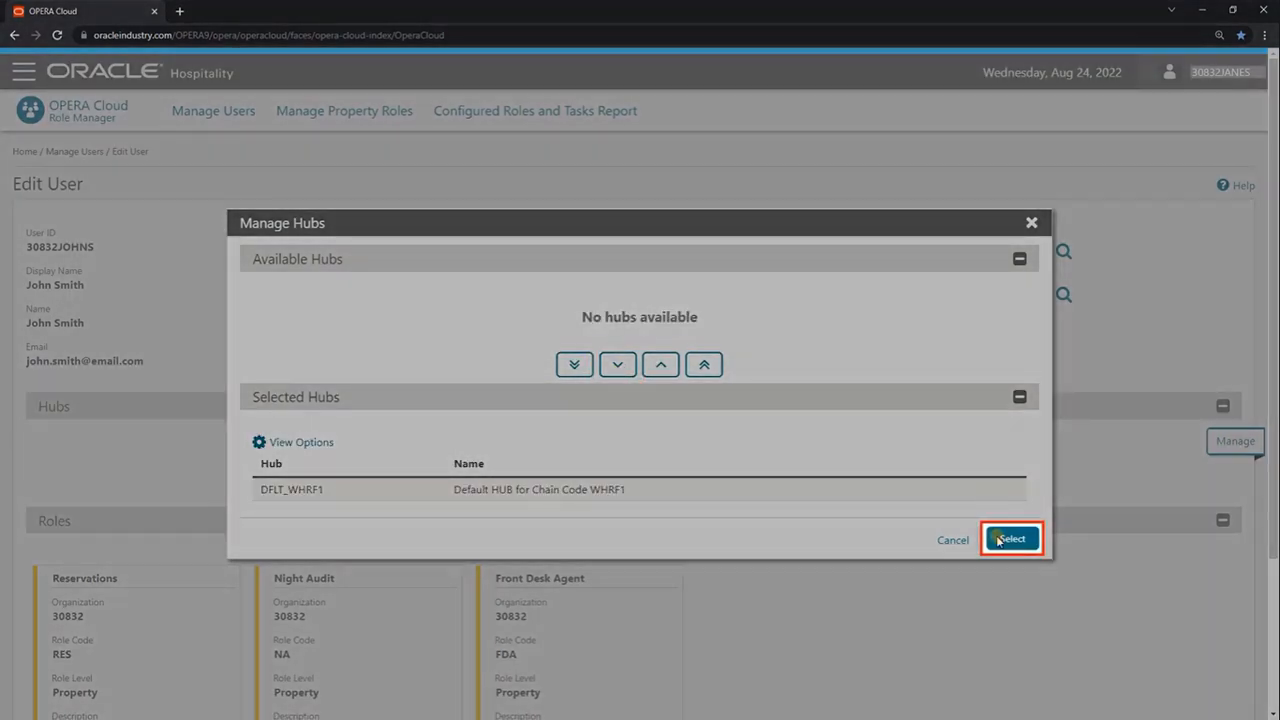
{"action": "left_click", "coordinate": [1010, 539]}
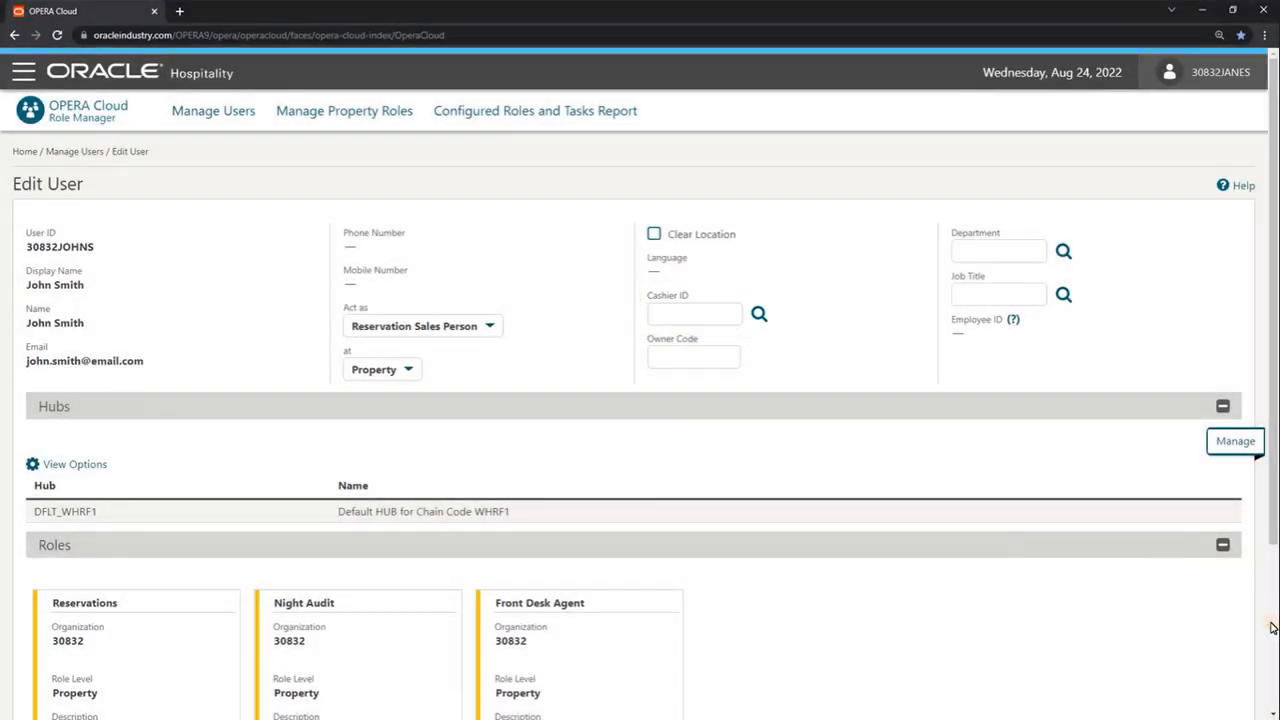
{"action": "scroll", "coordinate": [1245, 620], "scroll_direction": "down", "scroll_amount": 3}
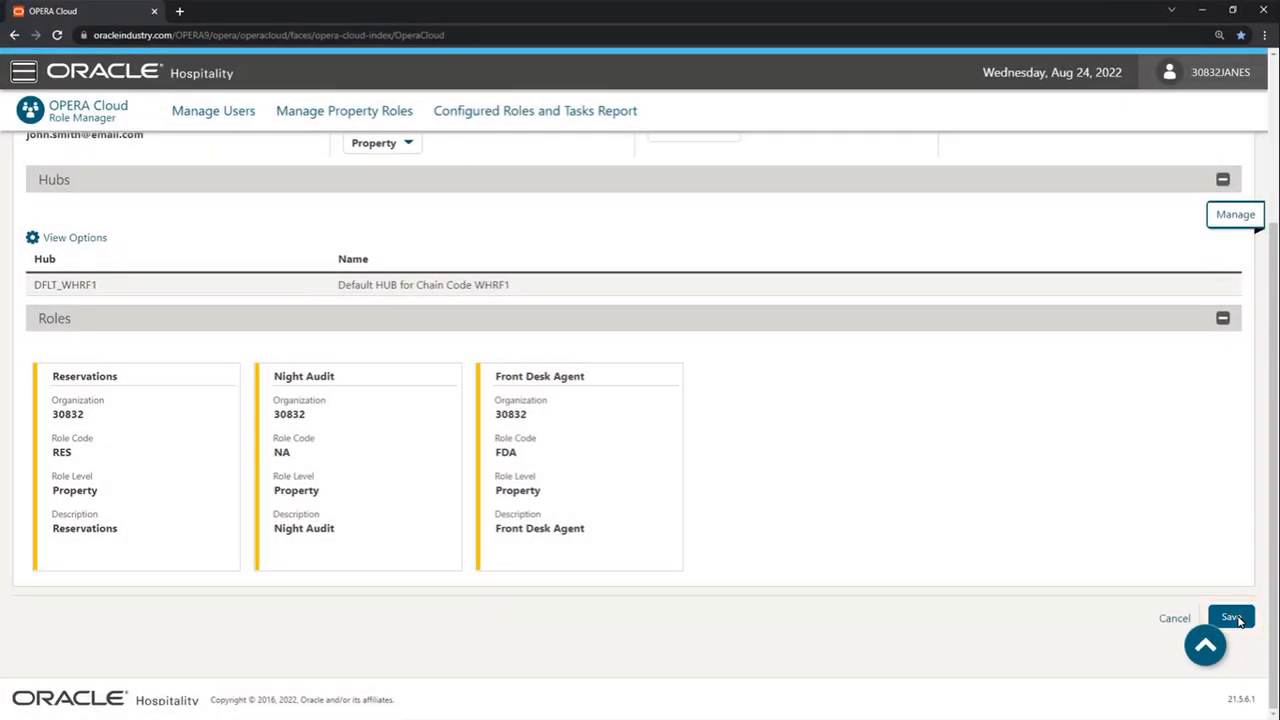
Step: Save the Edit User form, keeping the new user's hub and Act as changes
{"action": "left_click", "coordinate": [1232, 617]}
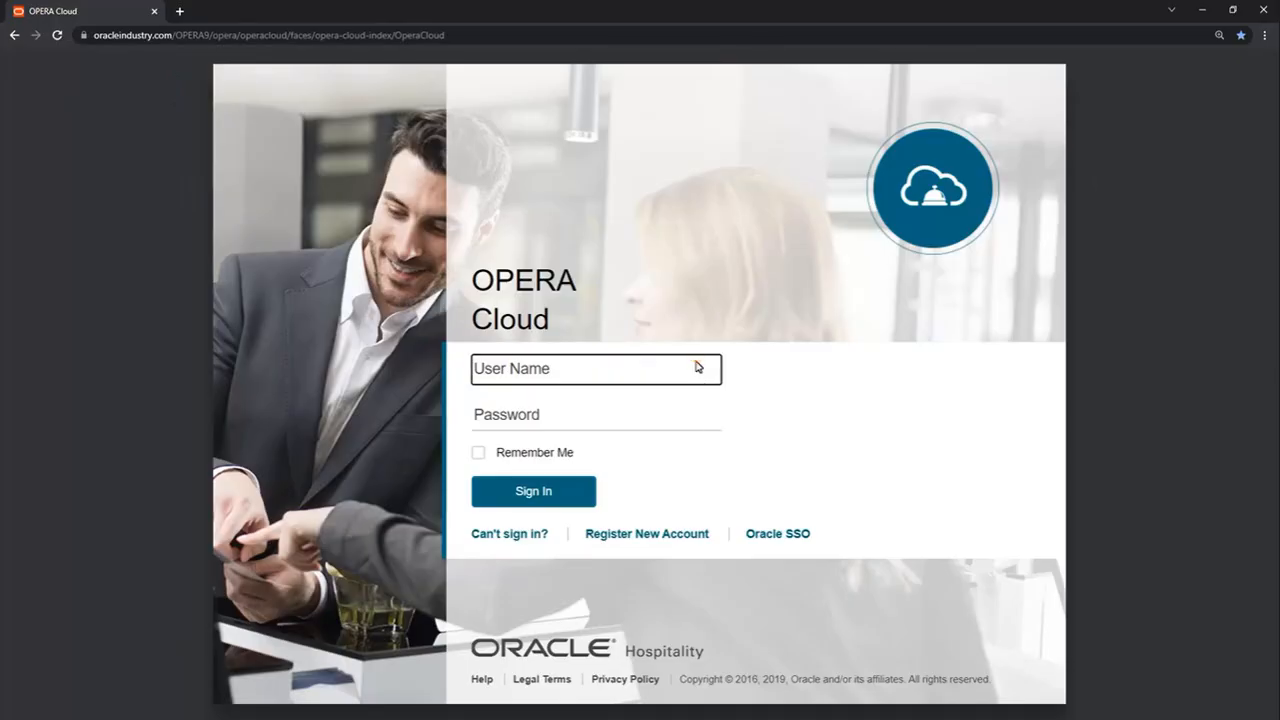
Step: Sign in to OPERA Cloud as the new user with the temporary password and open the main menu
{"action": "type", "text": "30832JOHNS"}
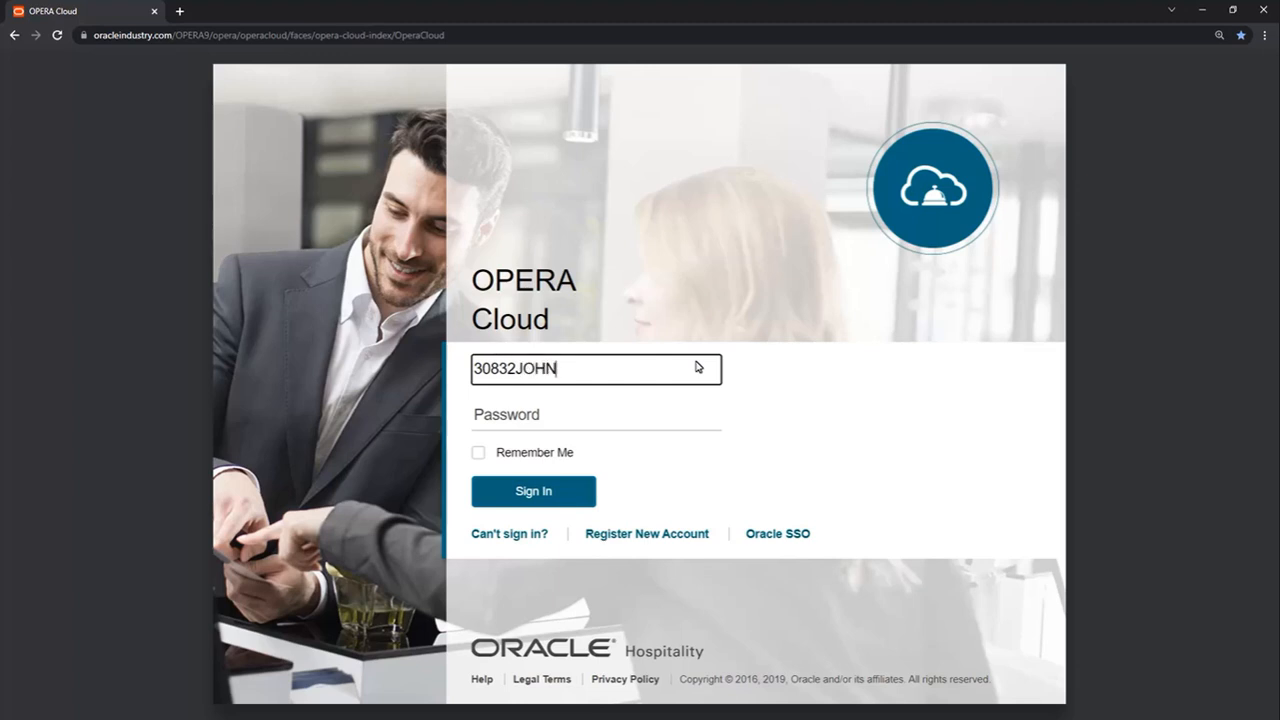
{"action": "left_click", "coordinate": [657, 418]}
{"action": "type", "text": "••••••••••••"}
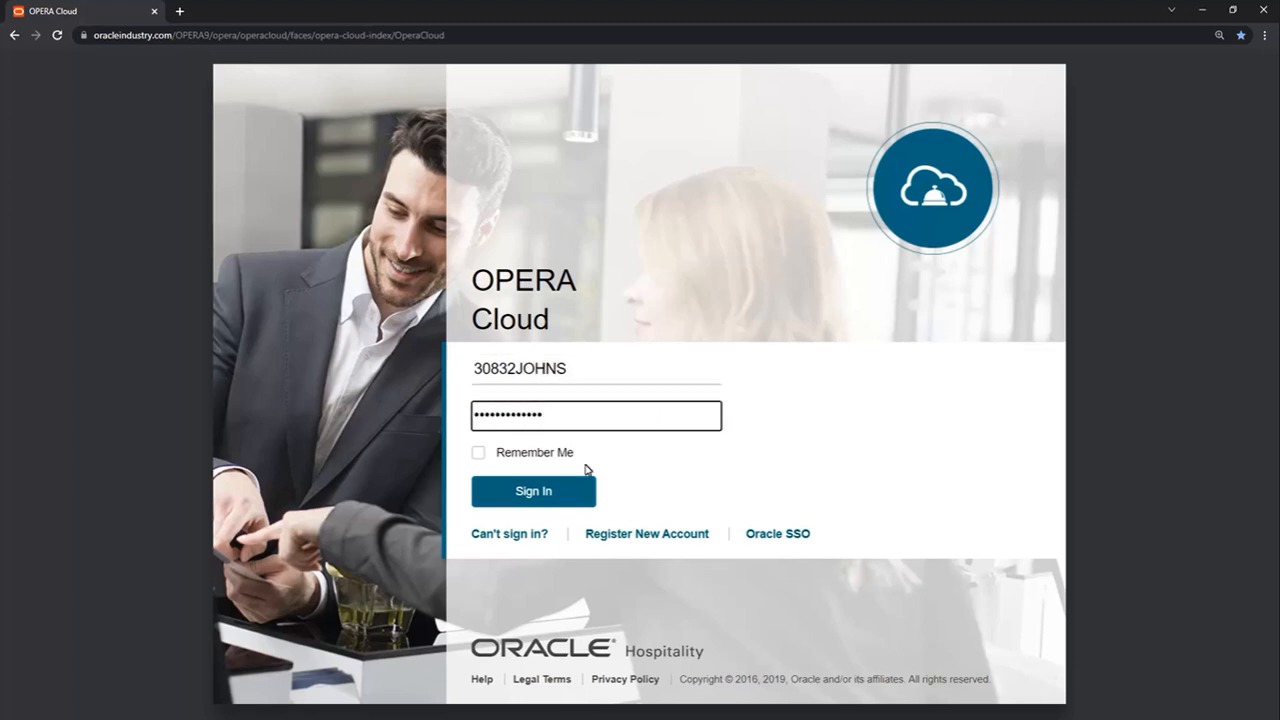
{"action": "left_click", "coordinate": [585, 491]}
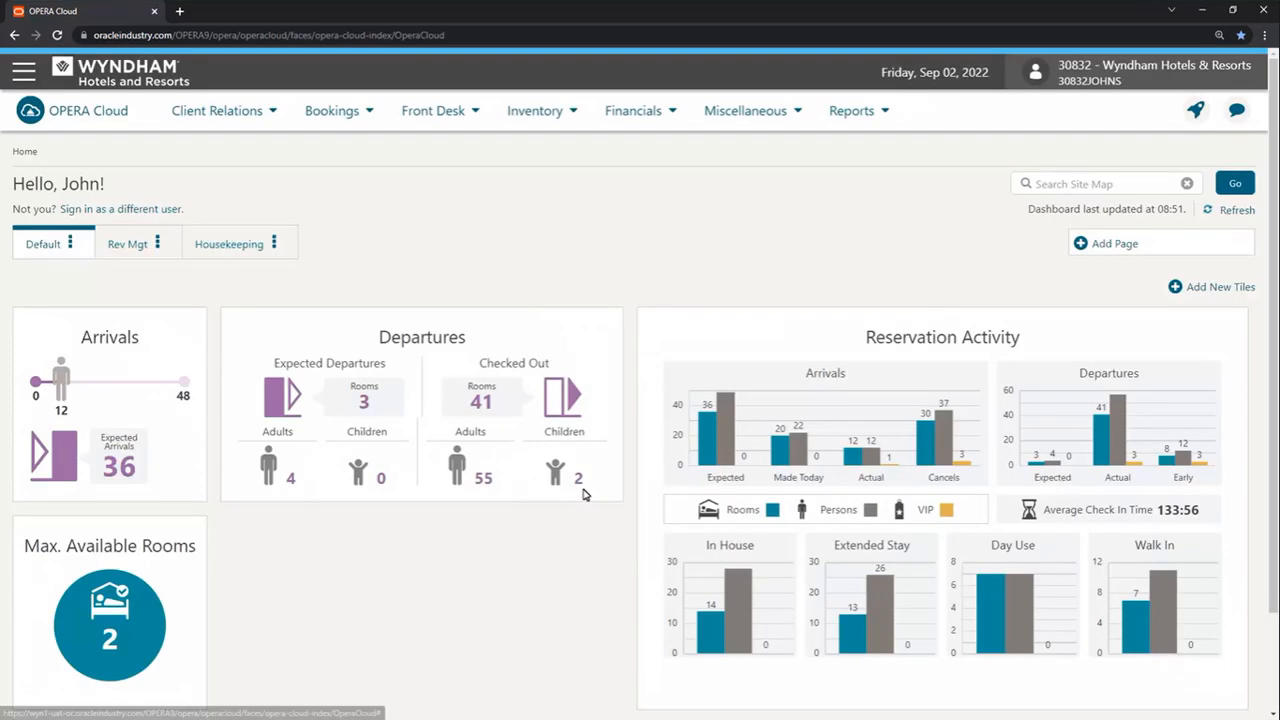
{"action": "left_click", "coordinate": [24, 72]}
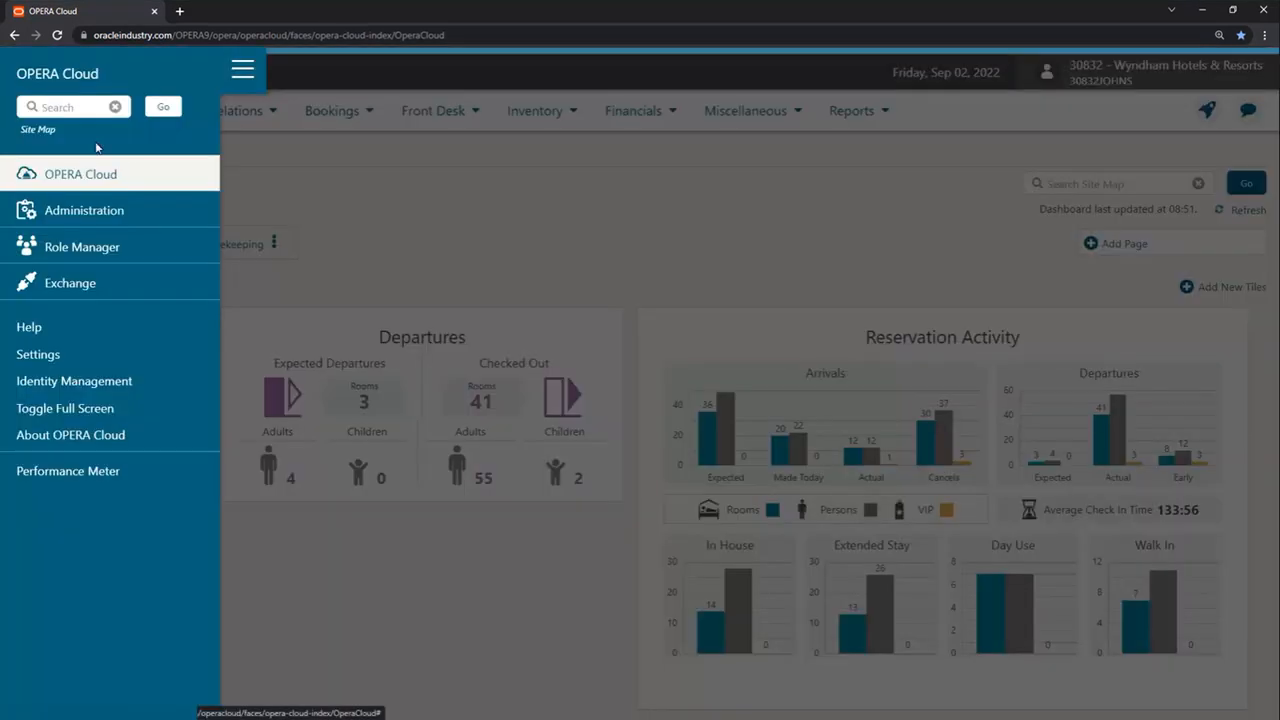
Step: In Identity Management, enter the old password and the new password twice
{"action": "left_click", "coordinate": [122, 383]}
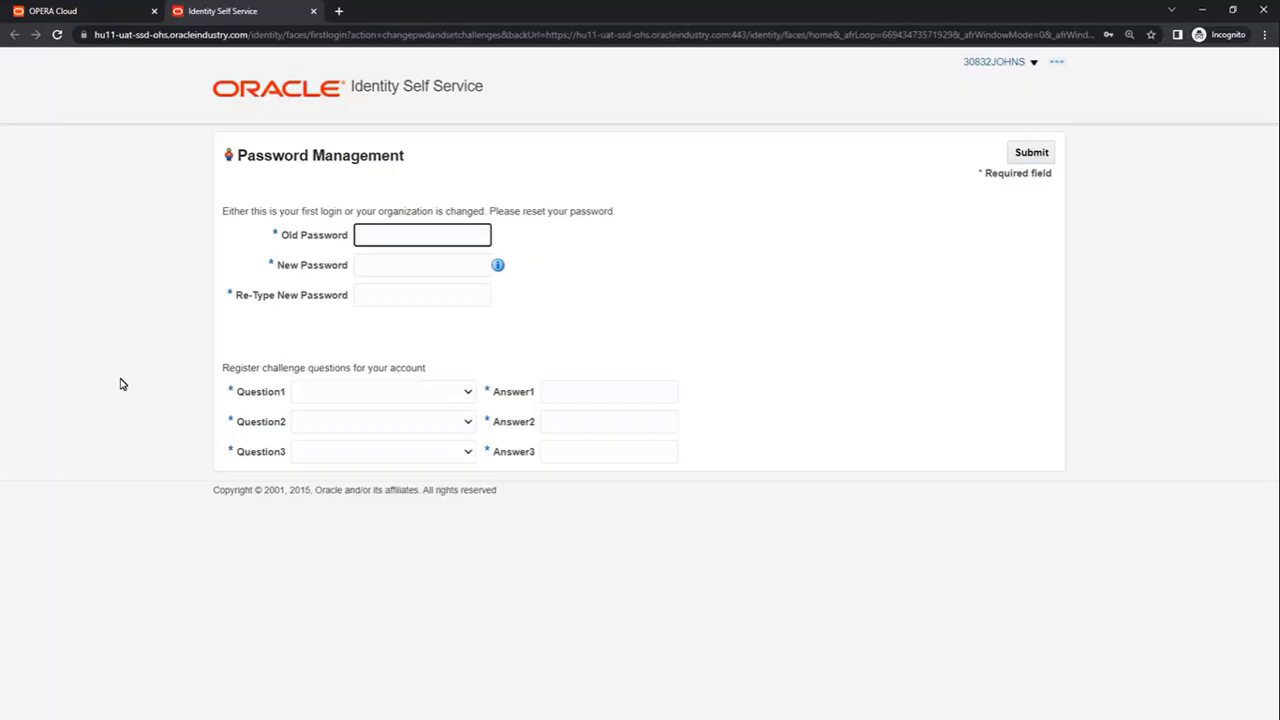
{"action": "left_click", "coordinate": [481, 238]}
{"action": "type", "text": "•••••••••••••"}
{"action": "left_click", "coordinate": [486, 272]}
{"action": "type", "text": "•••••••••••••"}
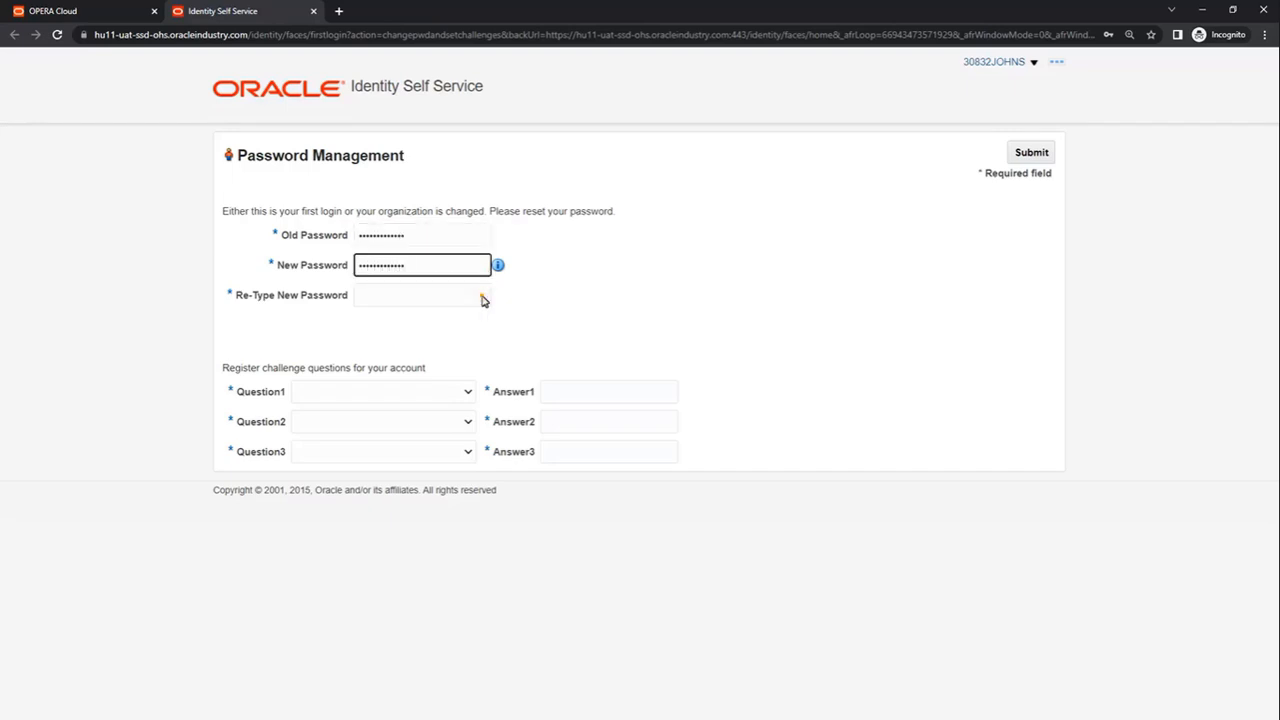
{"action": "left_click", "coordinate": [483, 297]}
{"action": "type", "text": "•••••••••••••"}
{"action": "key", "text": "Tab"}
{"action": "left_click", "coordinate": [468, 393]}
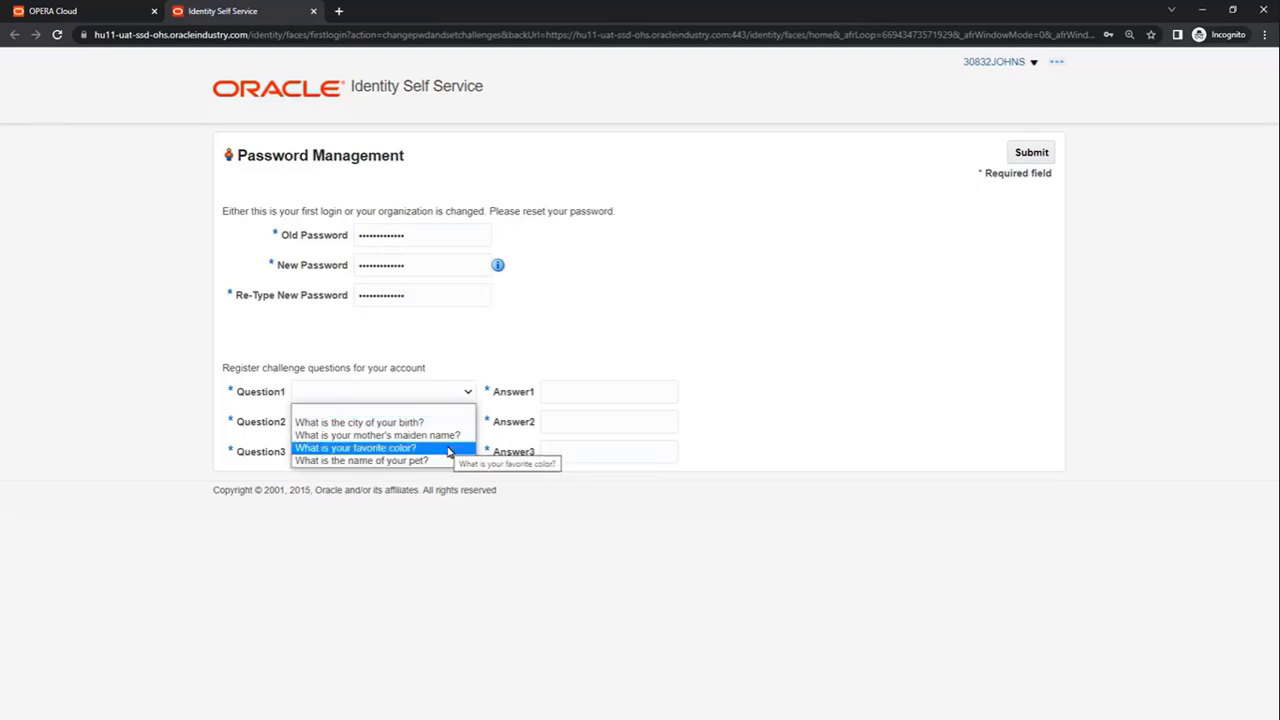
{"action": "left_click", "coordinate": [451, 448]}
{"action": "left_click", "coordinate": [580, 391]}
{"action": "left_click", "coordinate": [470, 423]}
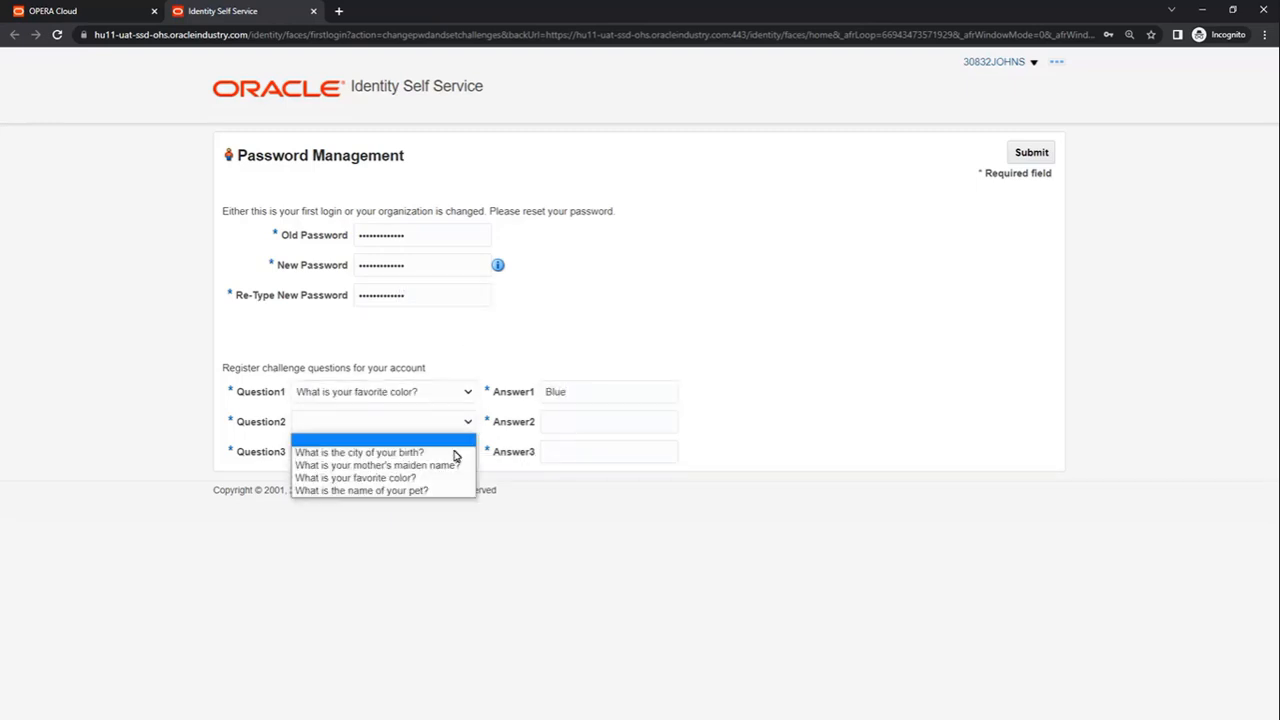
{"action": "left_click", "coordinate": [451, 449]}
{"action": "left_click", "coordinate": [562, 432]}
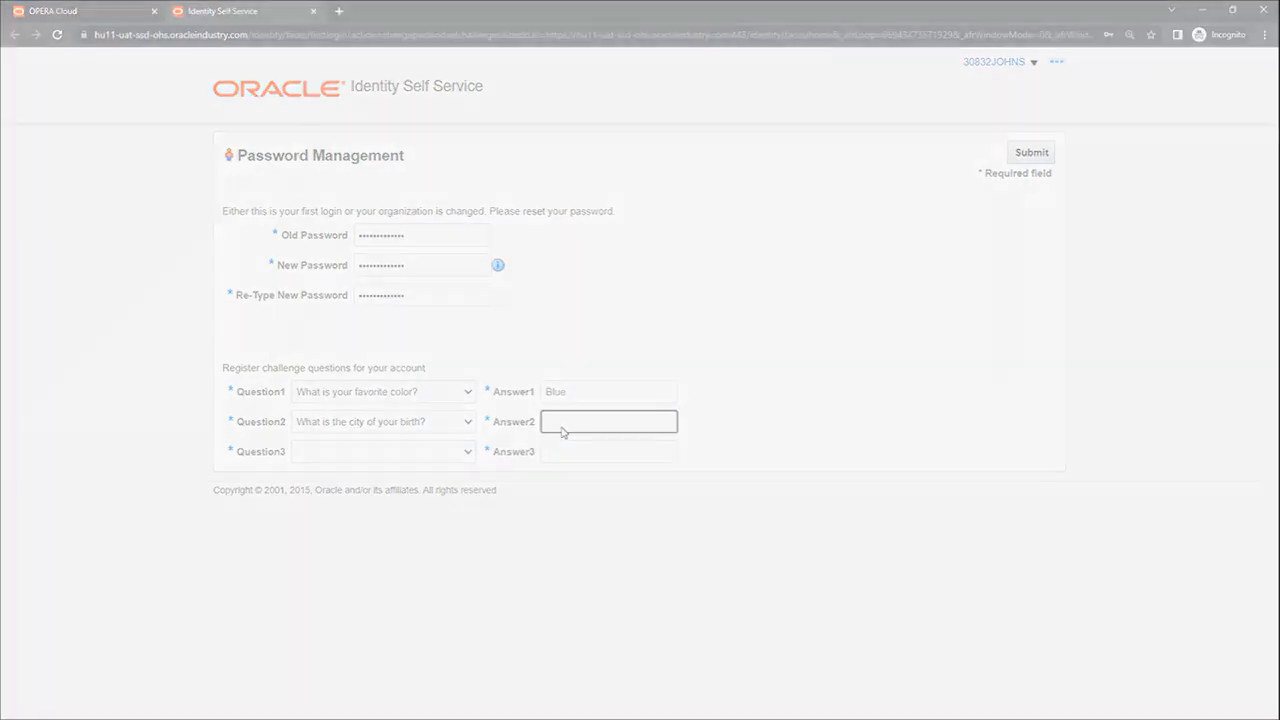